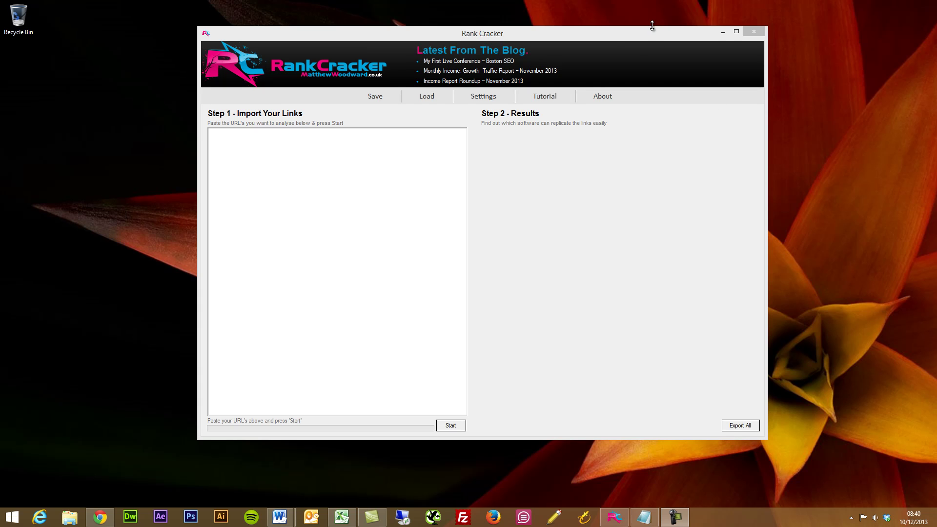
# Step: Bring the Rank Cracker window with its empty link importer to the front
pyautogui.click(600, 41)
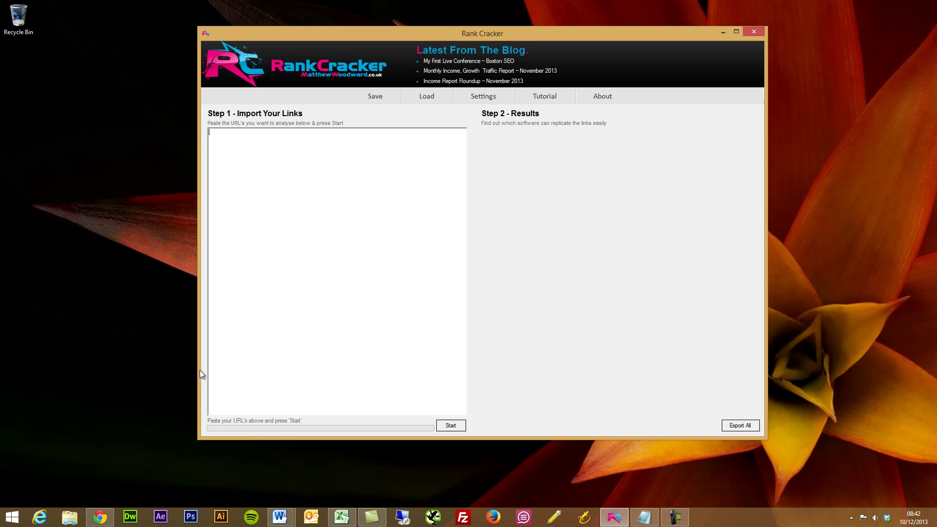
# Step: Grab the dfs.co.uk address in Chrome and load majesticseo in a new tab
pyautogui.click(103, 517)
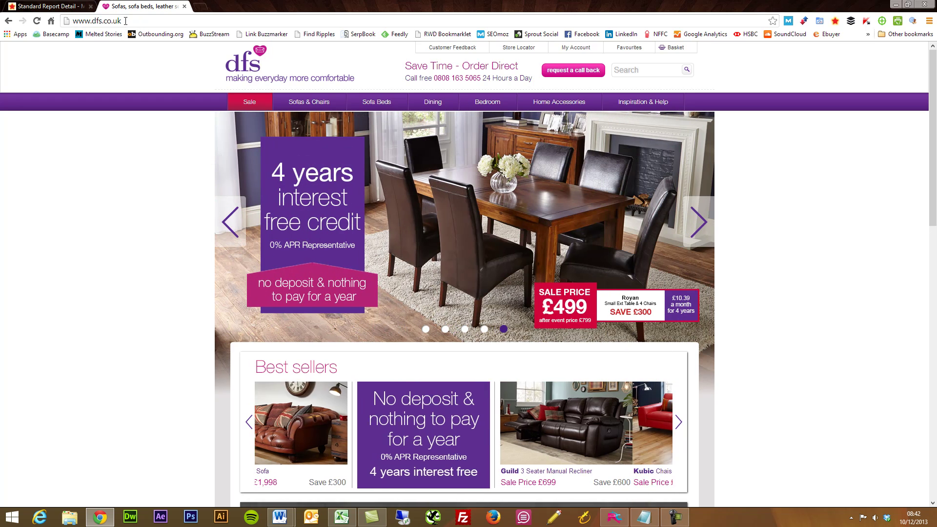
pyautogui.moveTo(125, 23); pyautogui.dragTo(91, 23)
pyautogui.hotkey('ctrl', 'c')
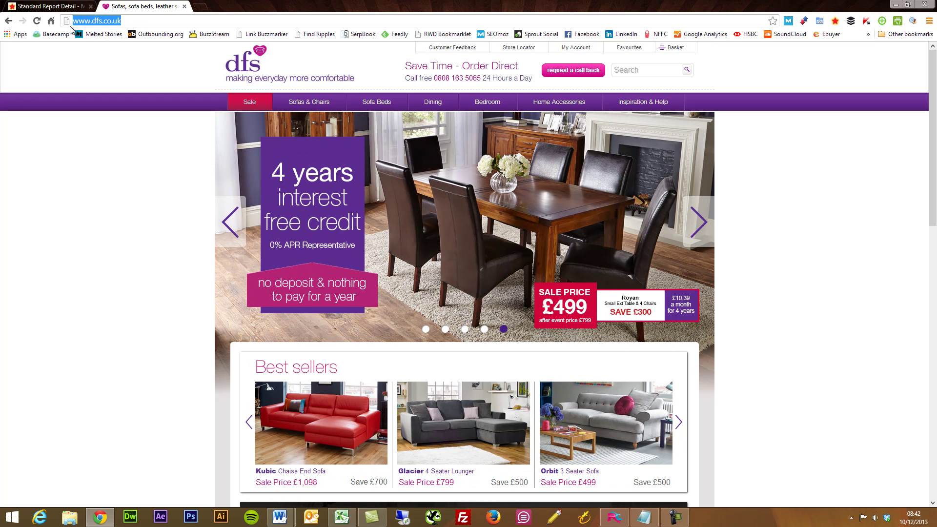
pyautogui.click(199, 6)
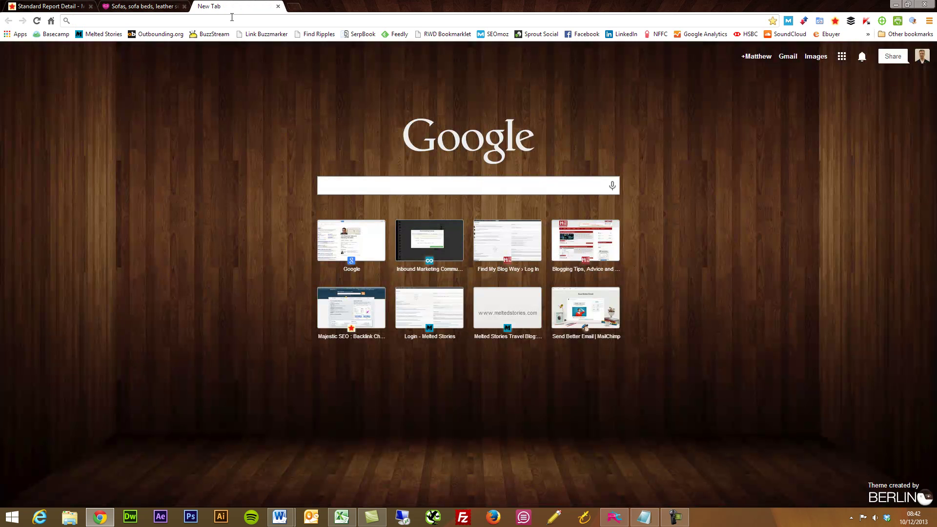
pyautogui.write('majesticseo.com')
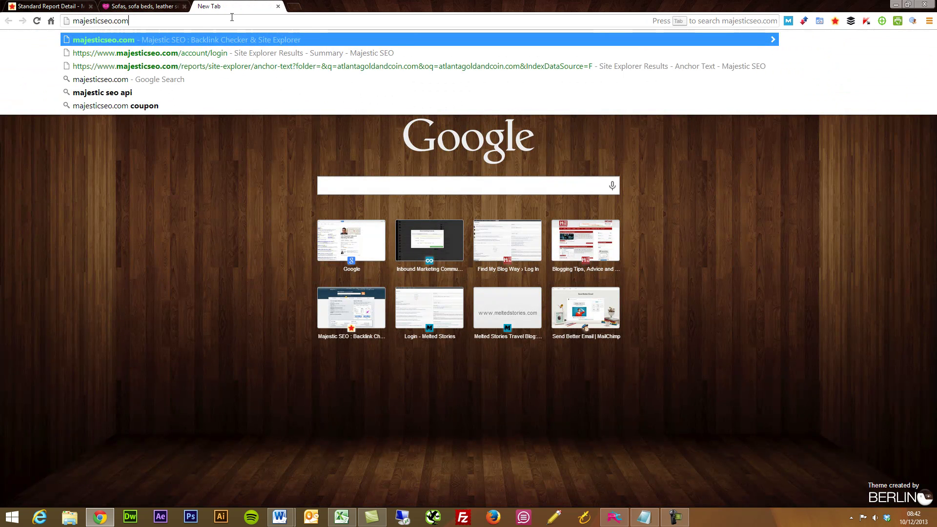
pyautogui.press('Return')
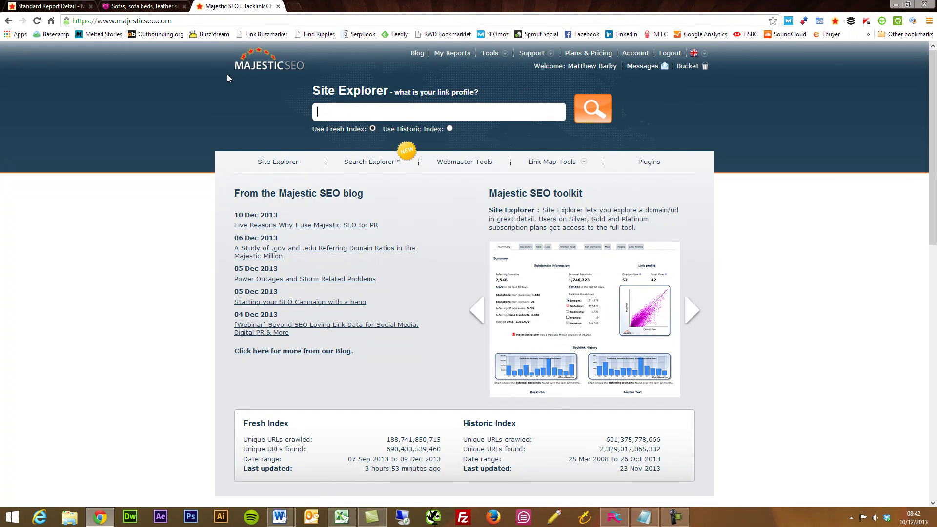
pyautogui.hotkey('ctrl', 'v')
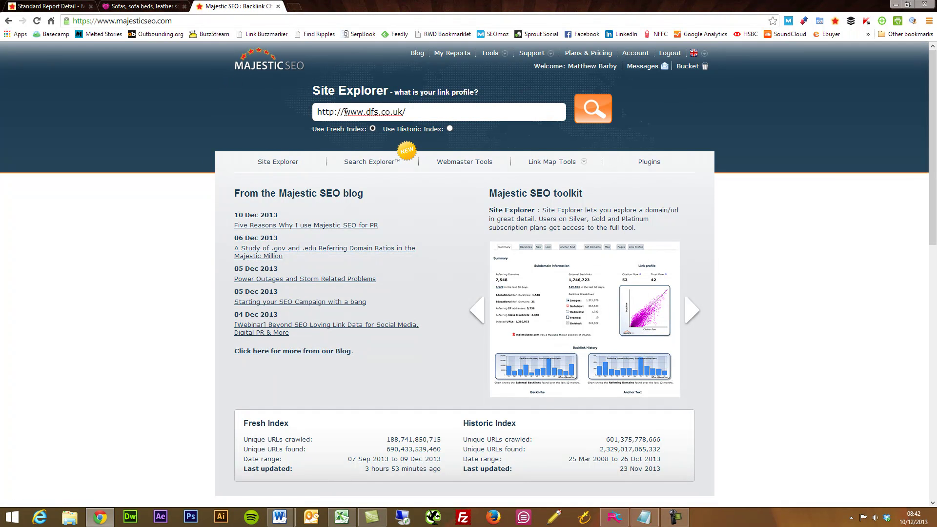
pyautogui.moveTo(346, 112); pyautogui.dragTo(316, 112)
pyautogui.press('BackSpace')
pyautogui.click(397, 113)
pyautogui.press('BackSpace')
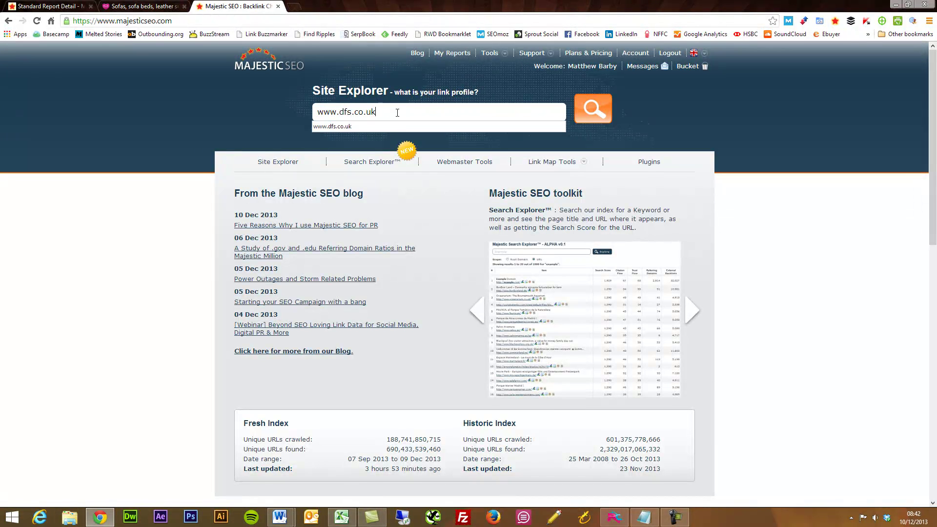
pyautogui.click(593, 109)
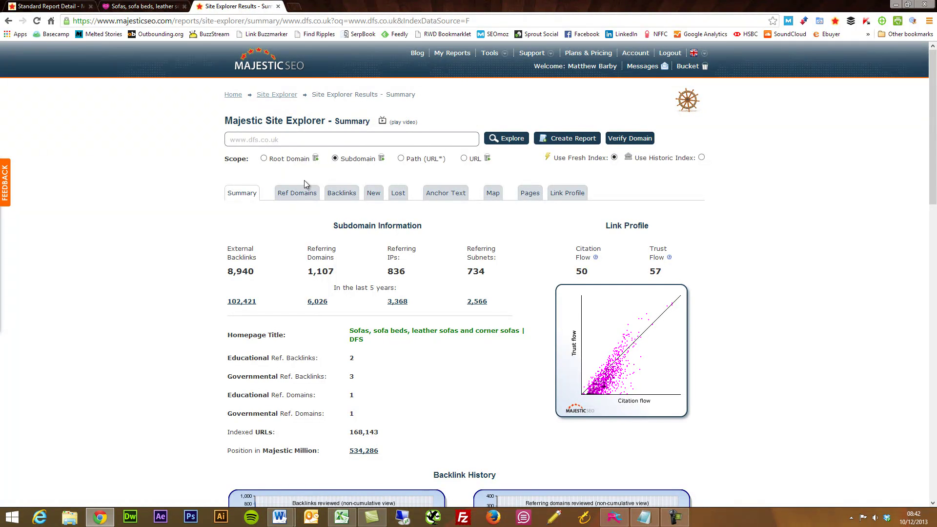
# Step: Switch the scope to Root Domain and list dfs.co.uk's individual backlinks
pyautogui.click(264, 160)
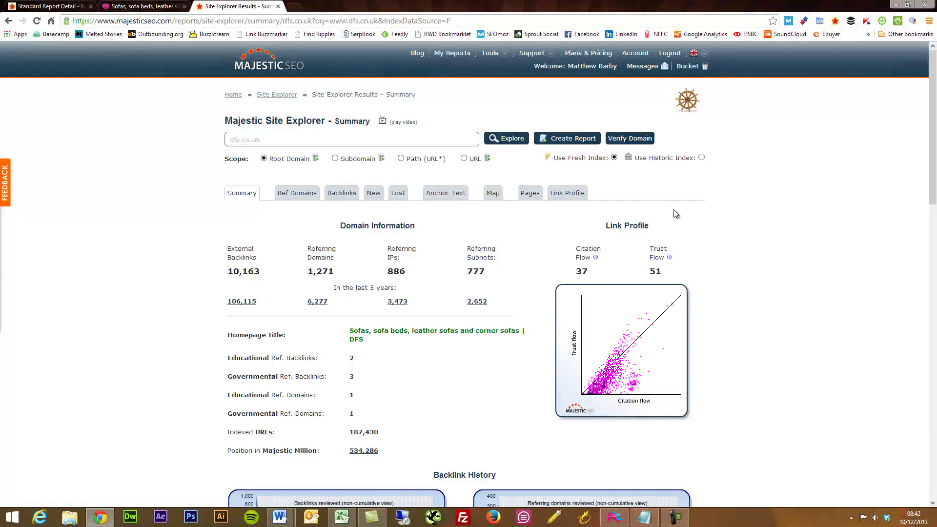
pyautogui.moveTo(615, 163)
pyautogui.click(351, 195)
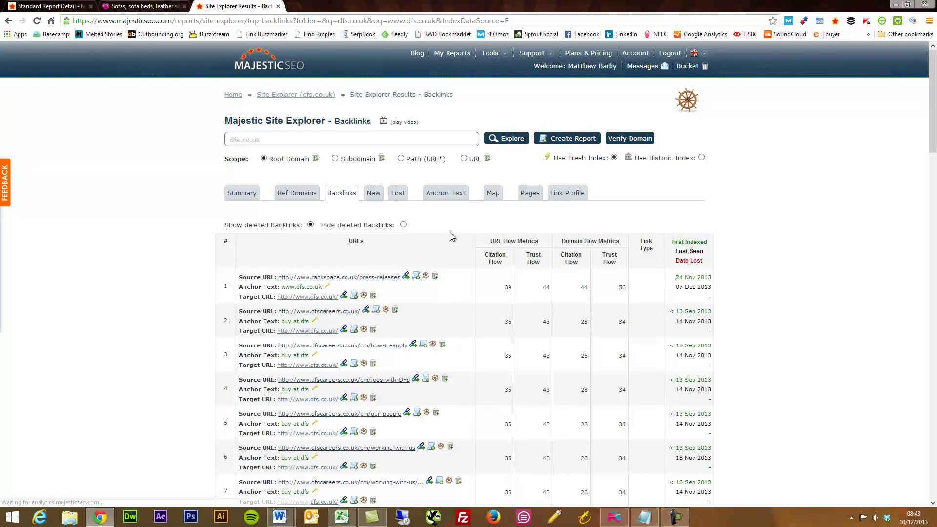
# Step: Hide deleted backlinks, check the top Rackspace press page, then scroll the backlinks table
pyautogui.click(403, 226)
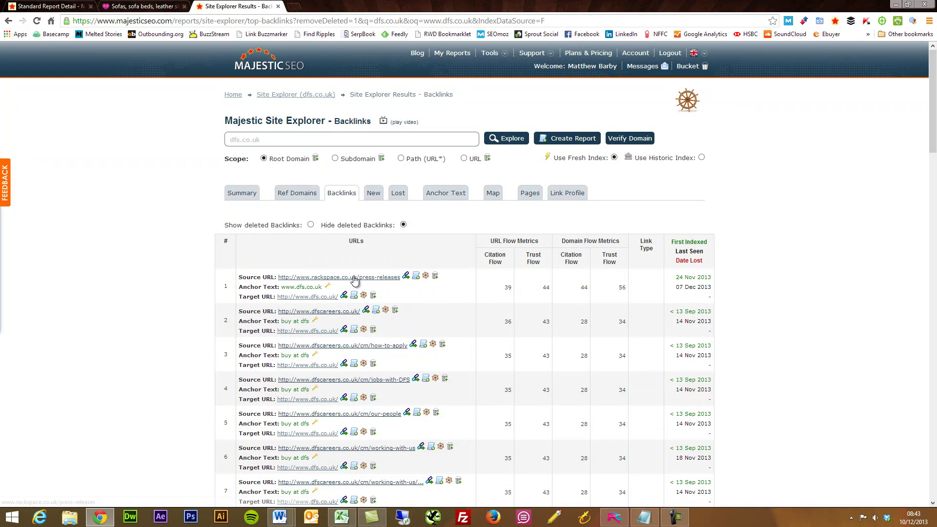
pyautogui.click(337, 279)
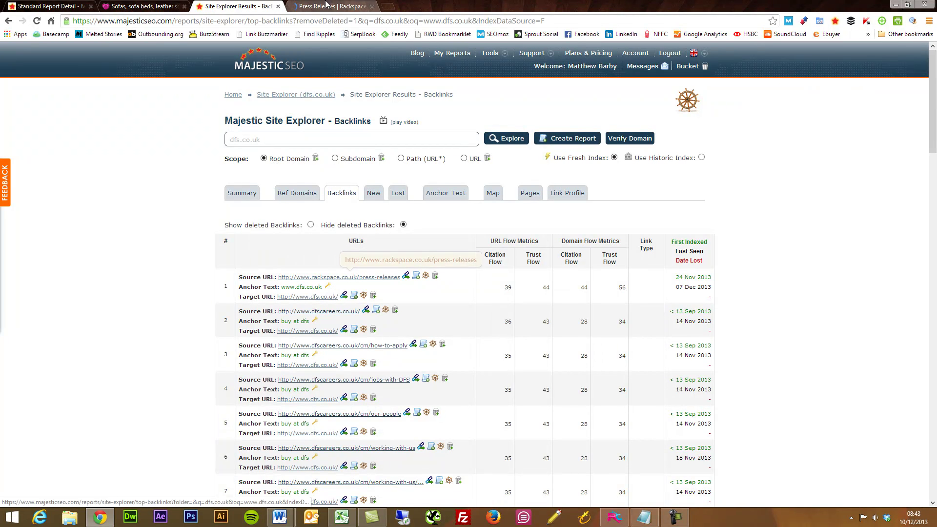
pyautogui.scroll(-5, 712, 341)
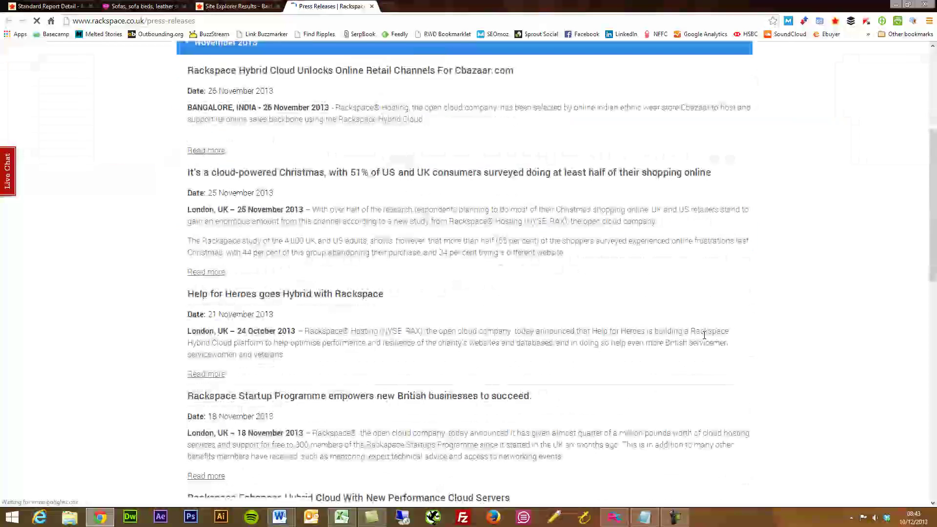
pyautogui.scroll(5, 703, 335)
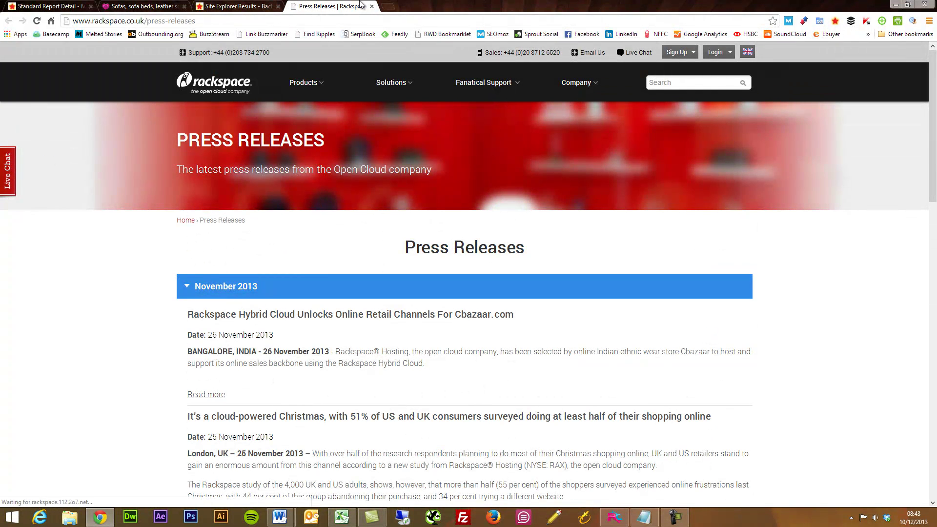
pyautogui.click(372, 6)
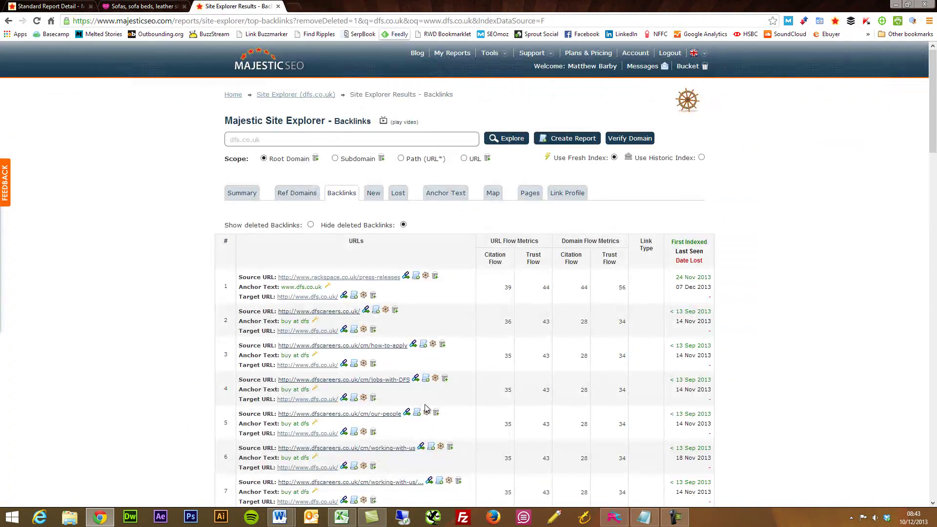
pyautogui.scroll(-2, 433, 389)
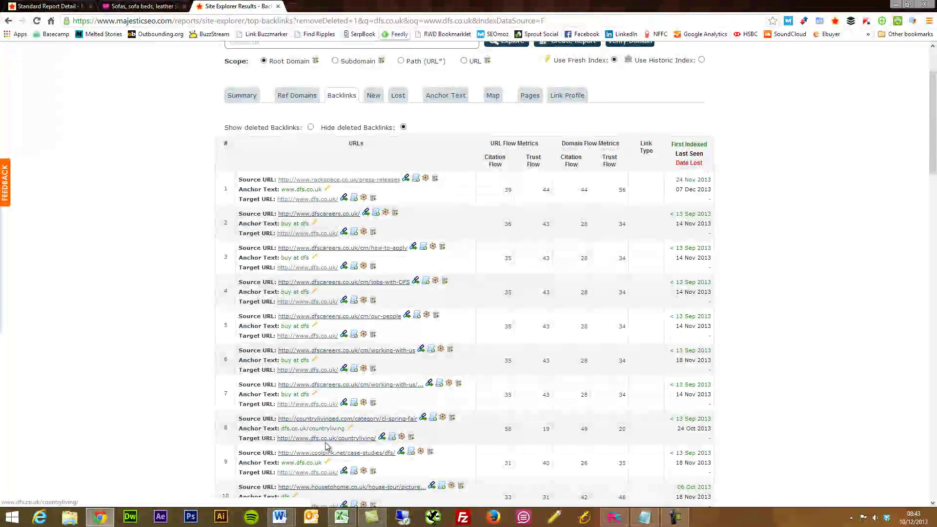
pyautogui.scroll(-2, 452, 406)
pyautogui.scroll(4, 473, 437)
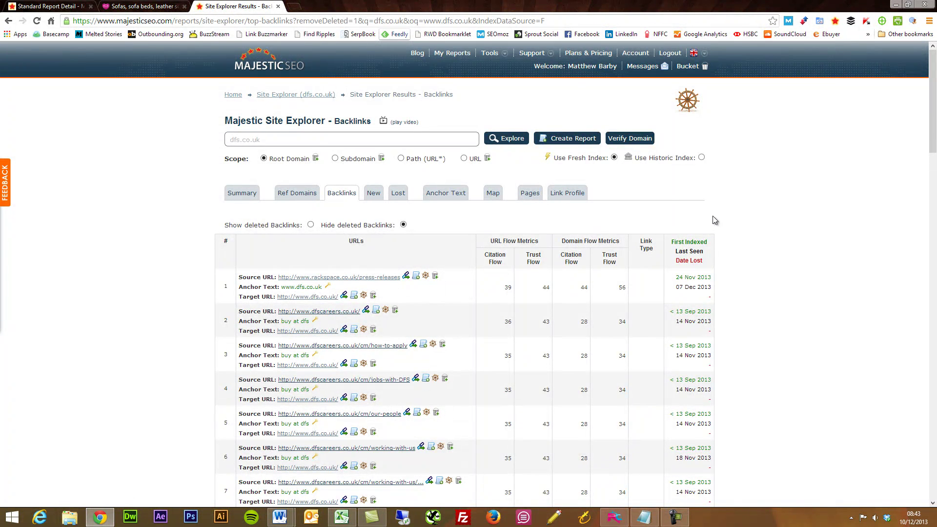
pyautogui.scroll(-15, 715, 220)
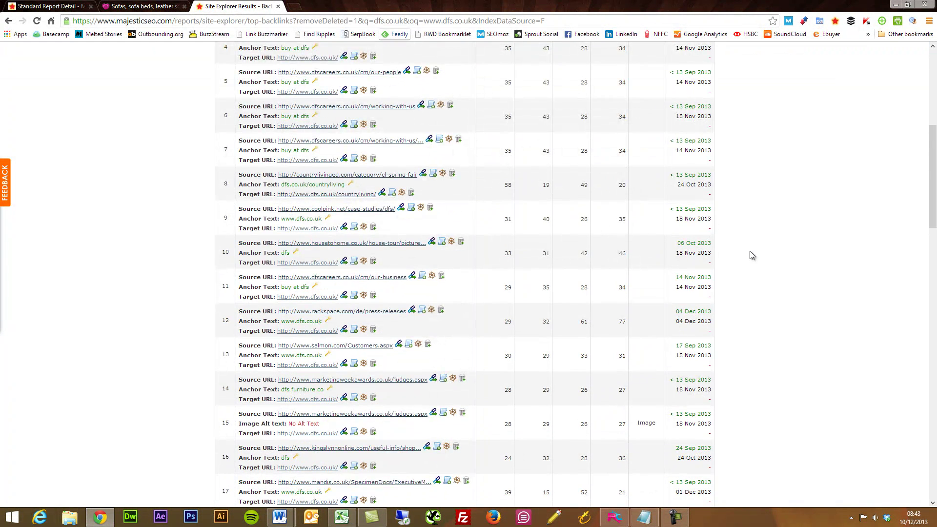
# Step: Look at the backlink download options, close them without downloading, and return to the top
pyautogui.scroll(-20, 758, 266)
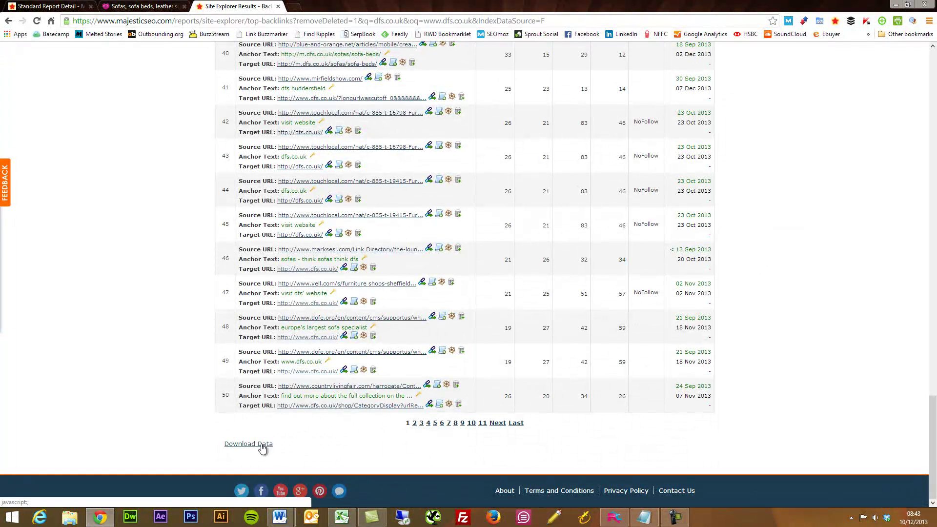
pyautogui.click(263, 448)
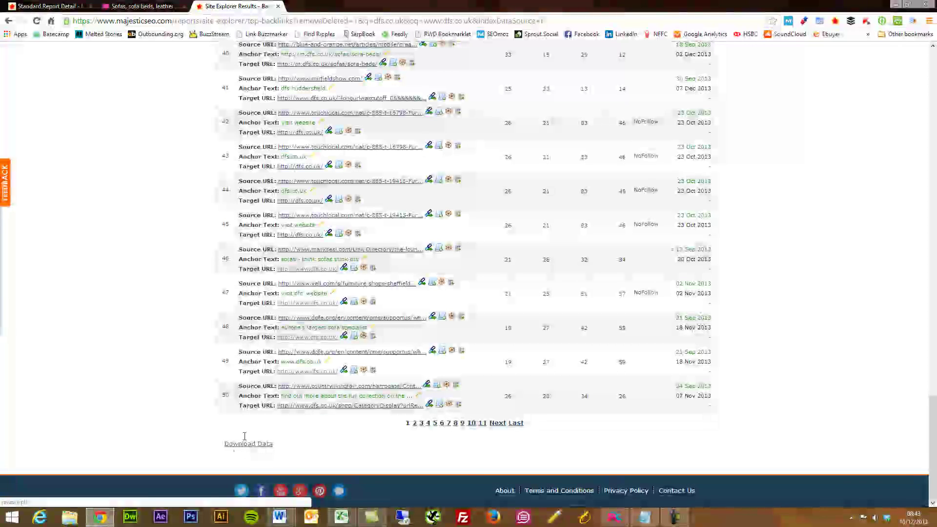
pyautogui.click(233, 449)
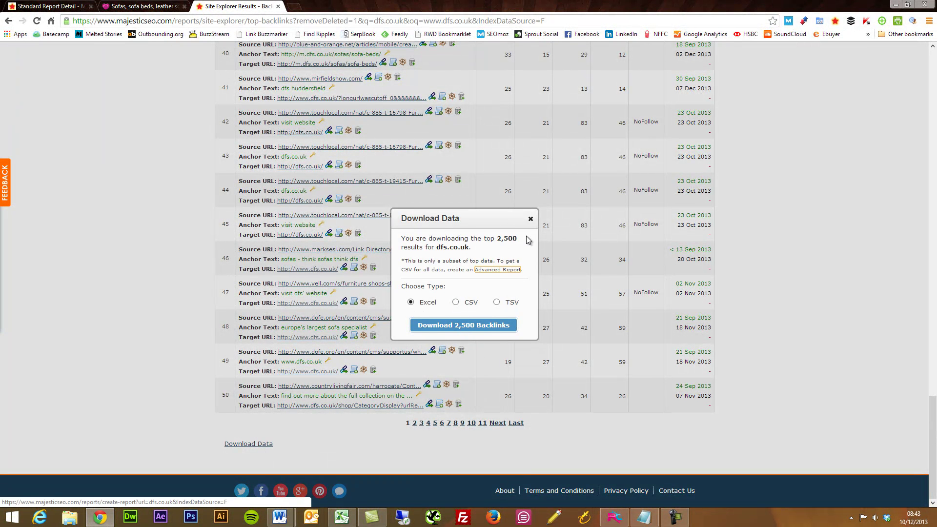
pyautogui.click(531, 219)
pyautogui.scroll(20, 161, 417)
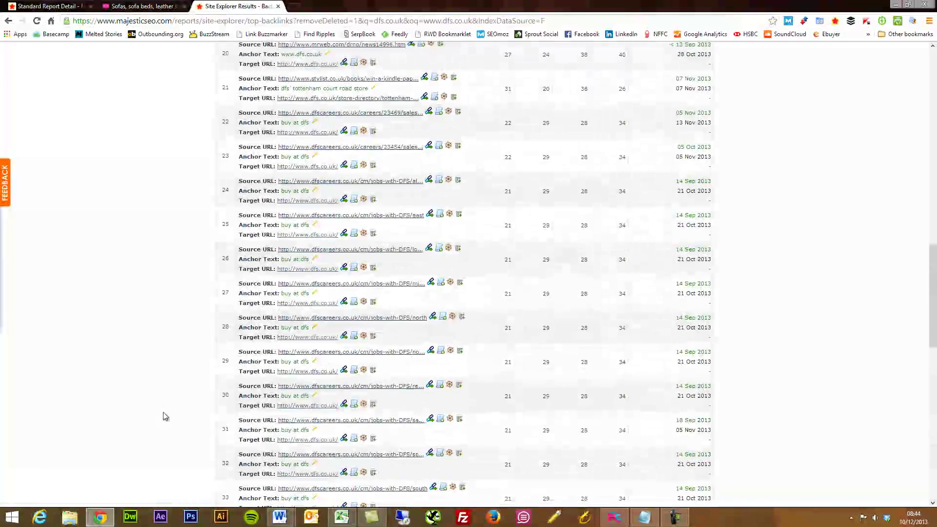
pyautogui.scroll(8, 171, 417)
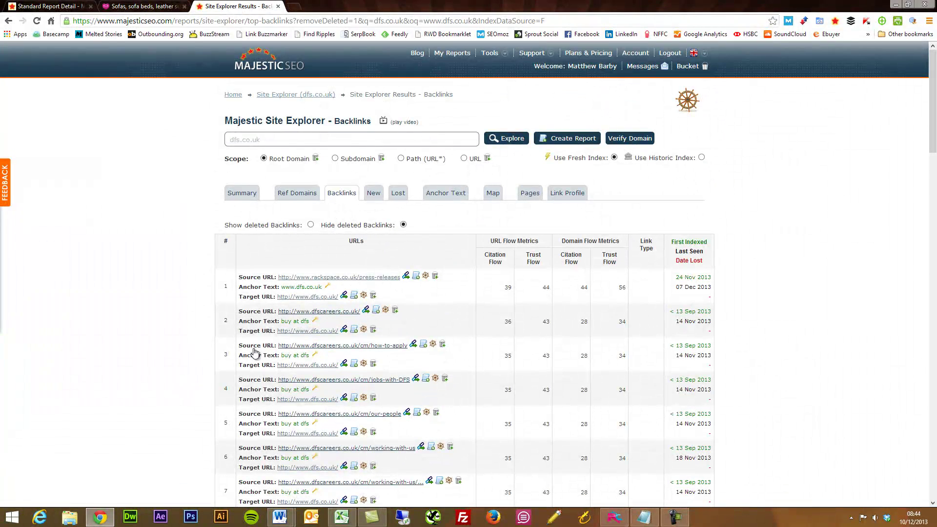
pyautogui.click(567, 138)
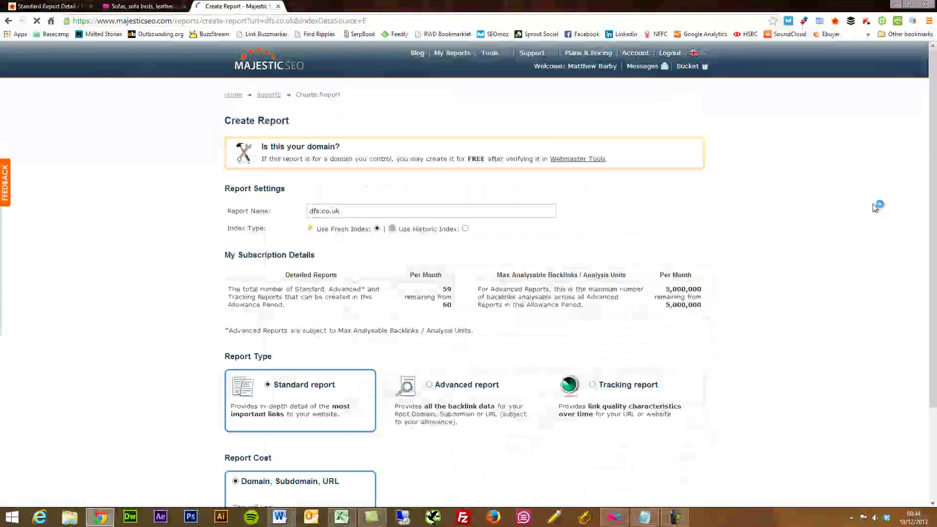
pyautogui.scroll(-3, 132, 311)
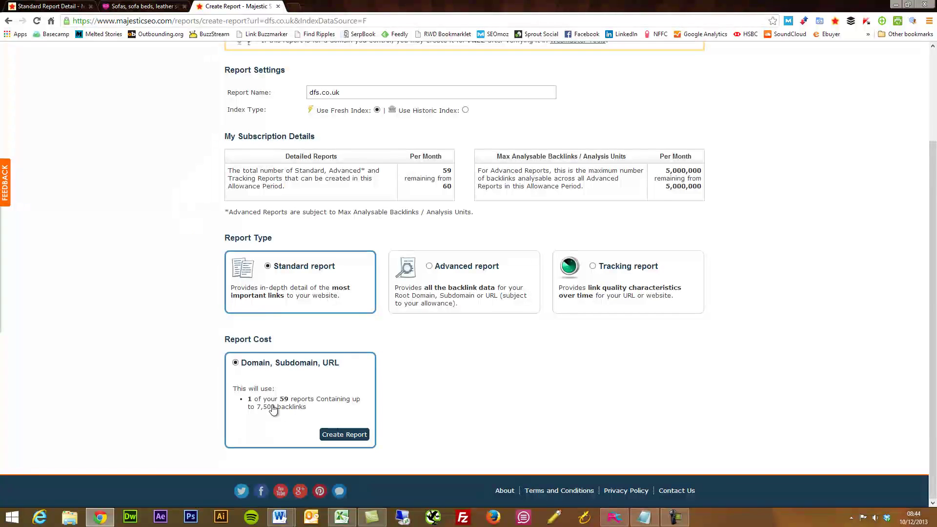
pyautogui.click(53, 4)
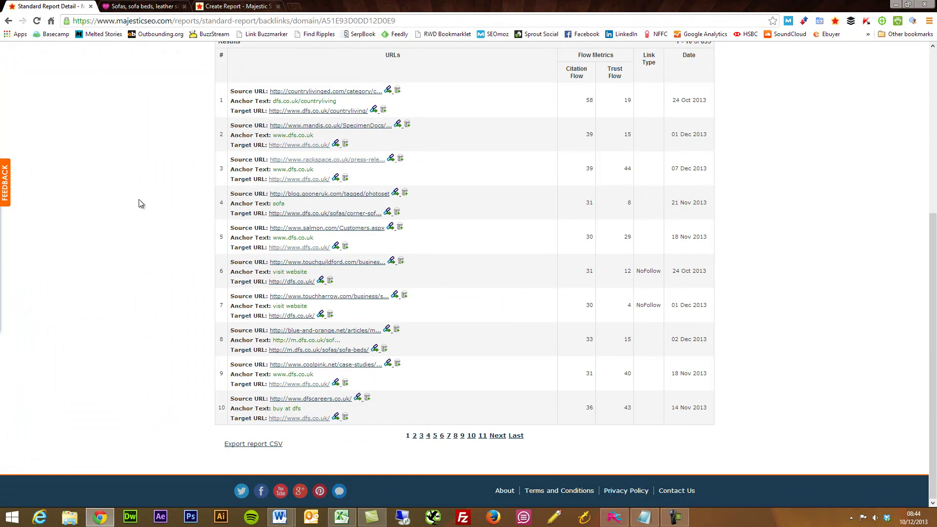
pyautogui.scroll(10, 184, 329)
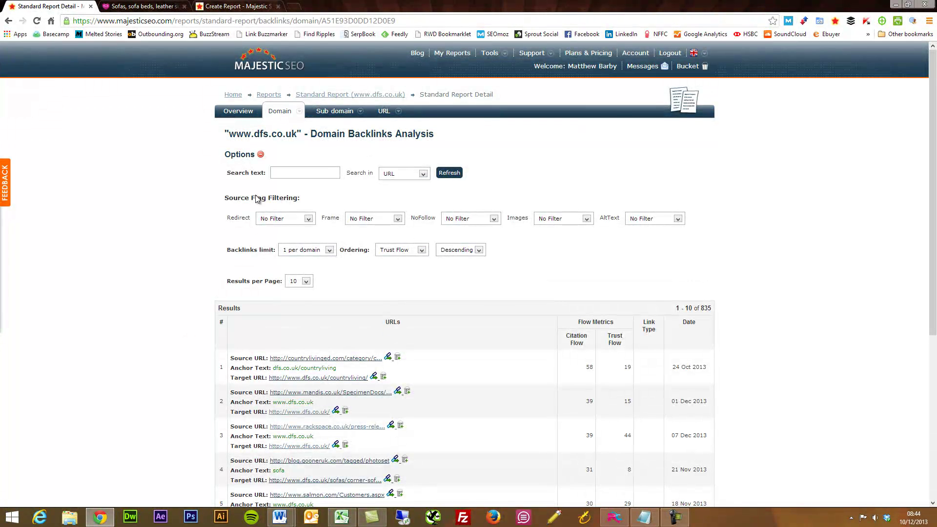
pyautogui.scroll(-5, 701, 235)
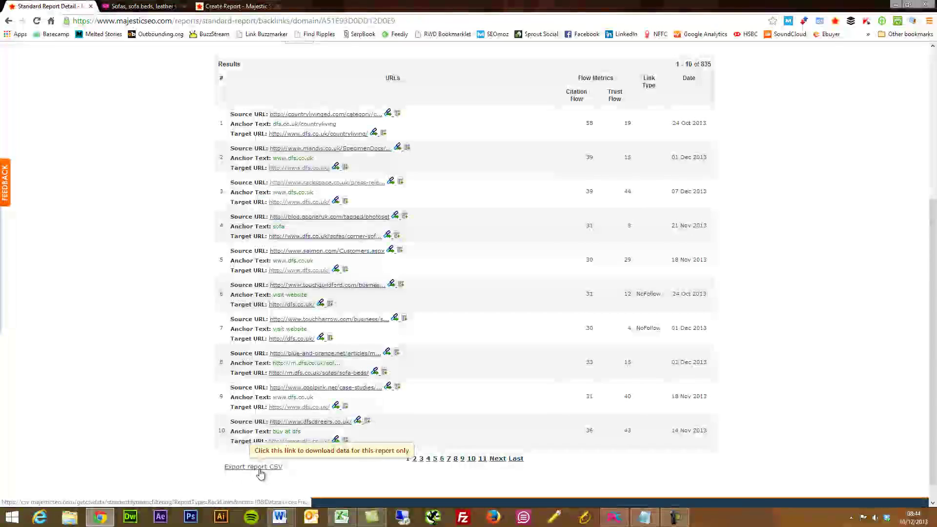
pyautogui.click(344, 518)
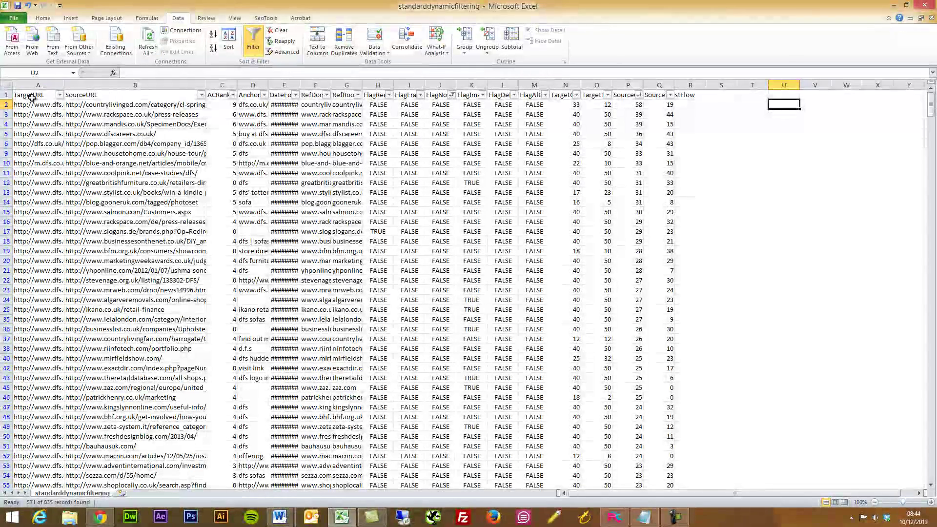
pyautogui.click(31, 97)
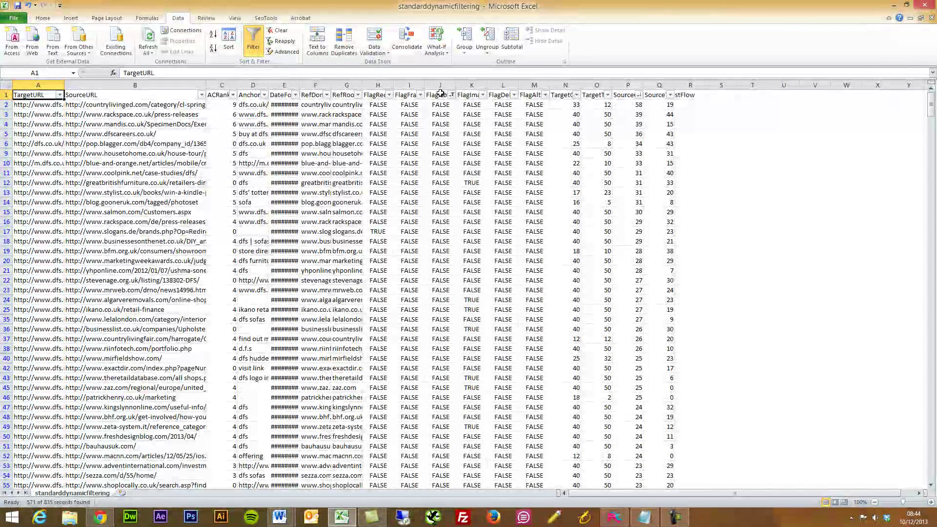
pyautogui.click(438, 95)
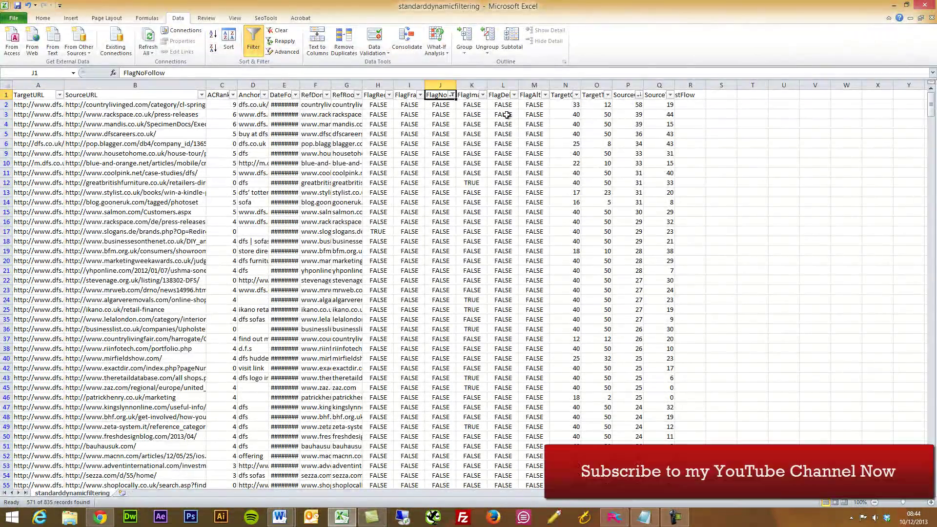
pyautogui.click(452, 95)
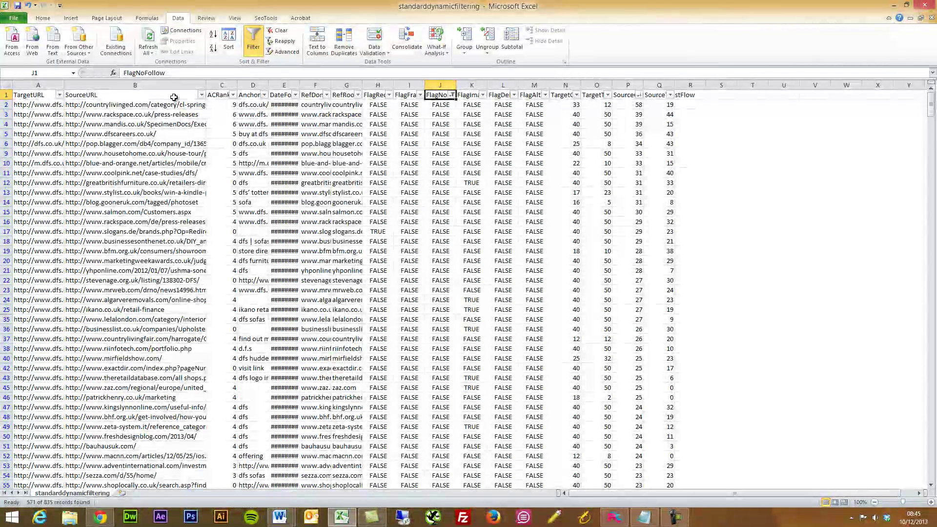
# Step: Select the source URLs in column B and switch to the Notepad URL list
pyautogui.moveTo(172, 105); pyautogui.dragTo(151, 459)
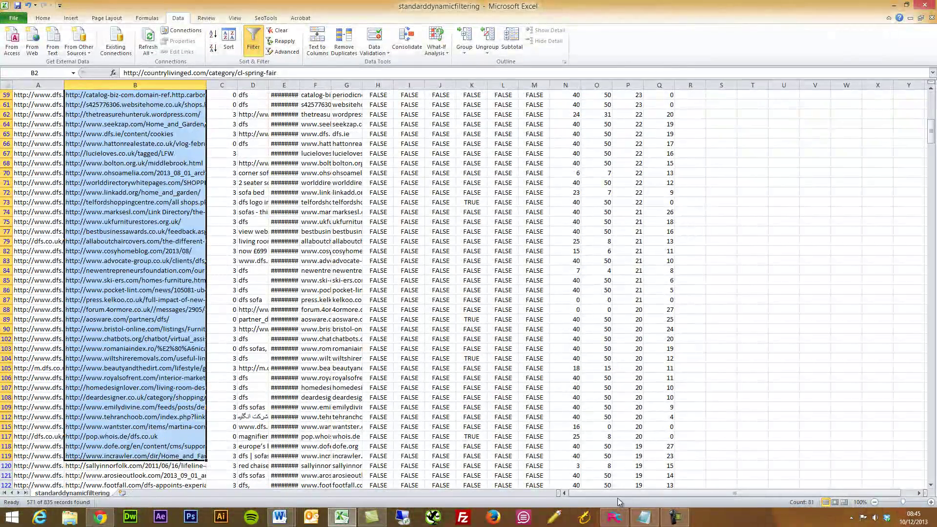
pyautogui.click(643, 518)
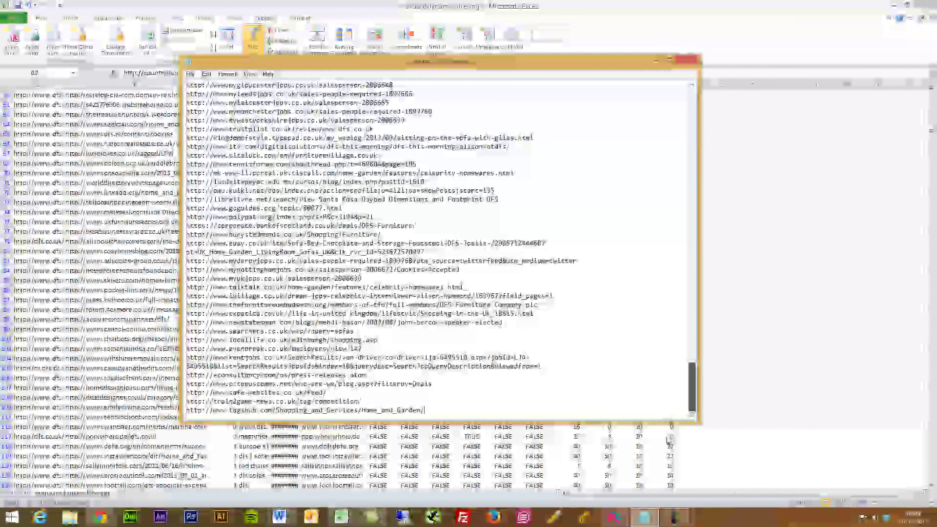
pyautogui.scroll(5, 696, 335)
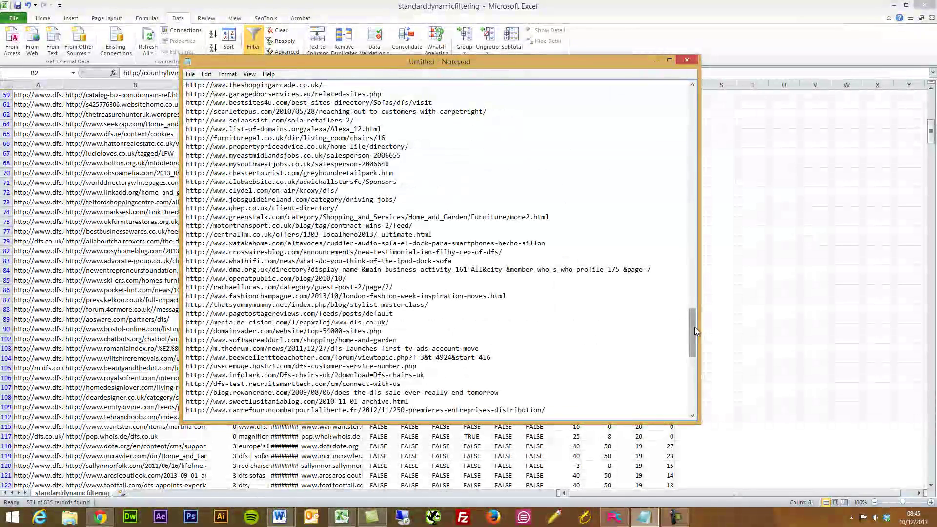
pyautogui.moveTo(696, 335); pyautogui.dragTo(695, 113)
# Step: Copy the entire Notepad URL list and bring Rank Cracker forward
pyautogui.click(609, 112)
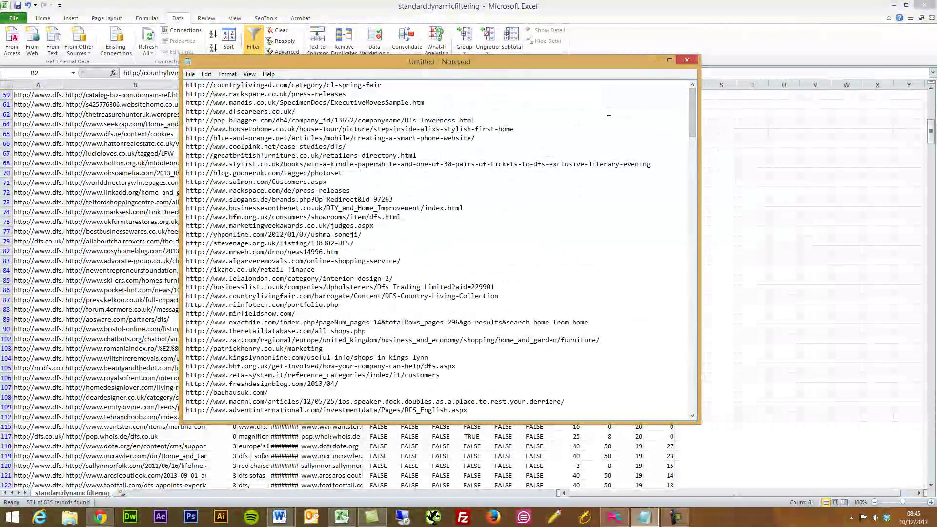
pyautogui.hotkey('ctrl', 'a')
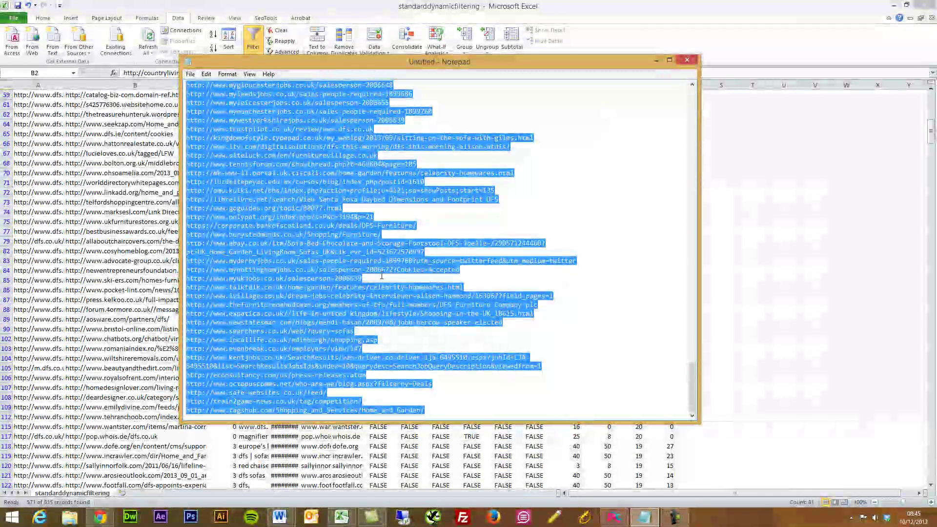
pyautogui.rightClick(381, 277)
pyautogui.click(393, 289)
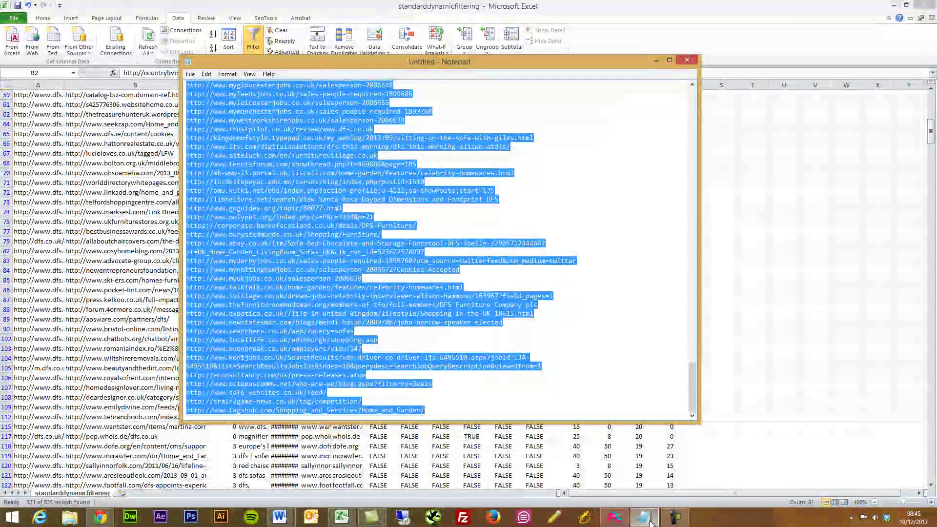
pyautogui.click(614, 518)
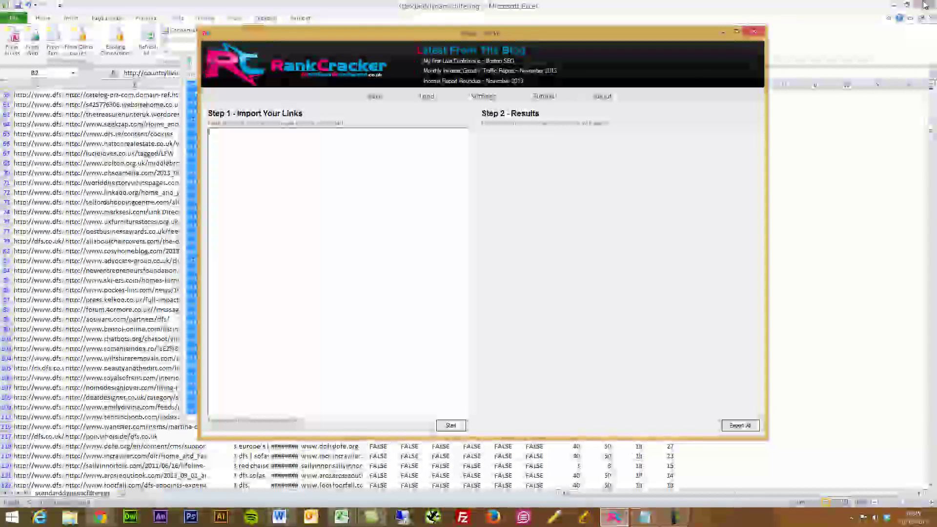
# Step: Minimize Excel, Chrome and Notepad, then paste the URLs into Step 1 Import Your Links
pyautogui.click(894, 5)
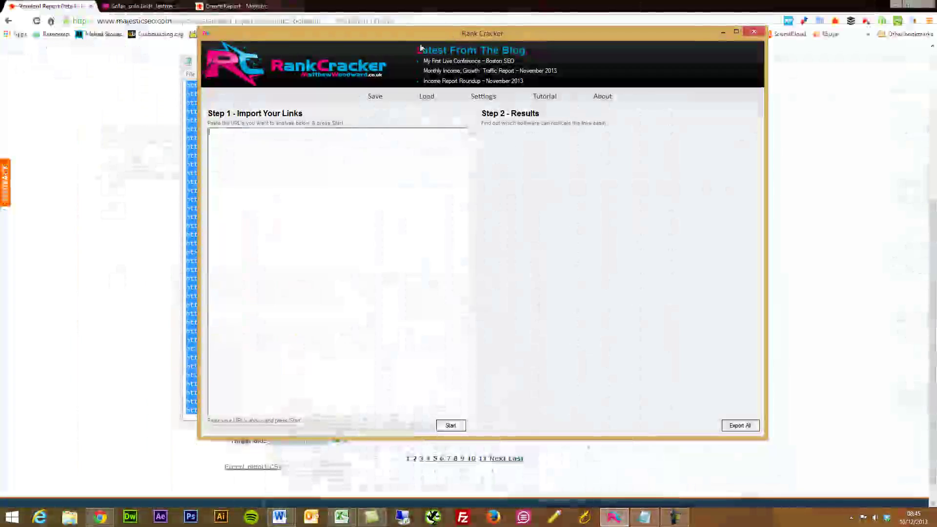
pyautogui.click(896, 4)
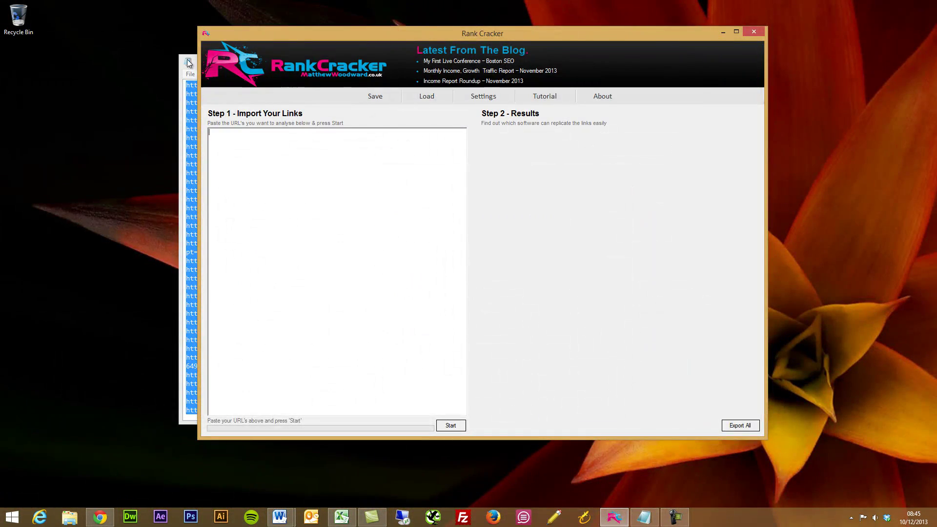
pyautogui.click(189, 63)
pyautogui.click(205, 109)
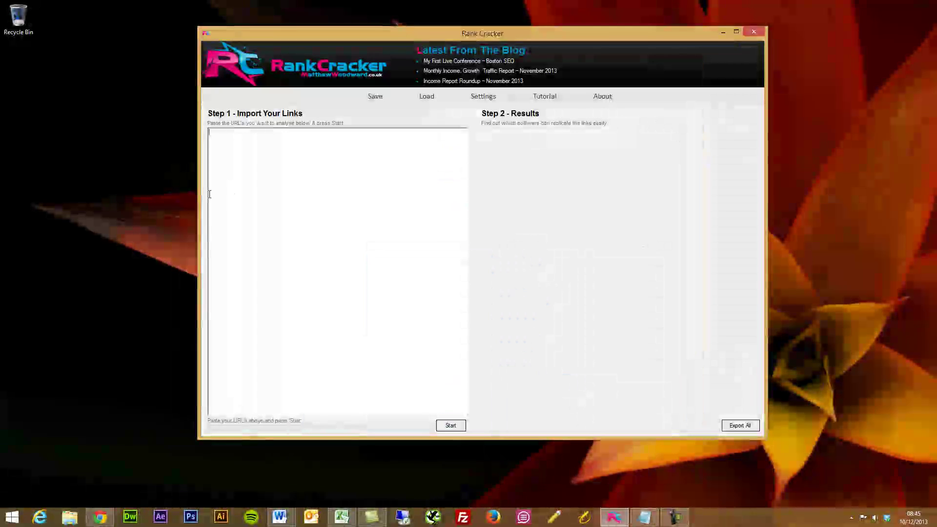
pyautogui.click(240, 140)
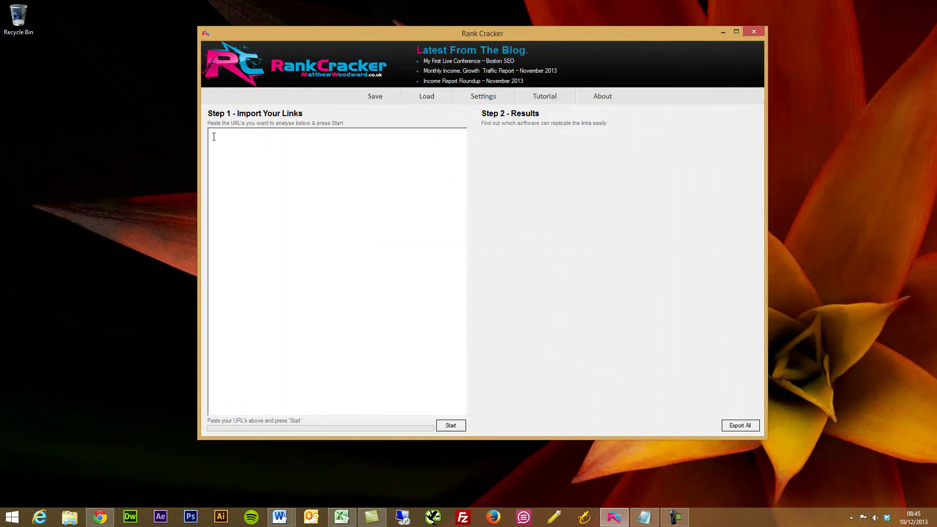
pyautogui.hotkey('ctrl', 'v')
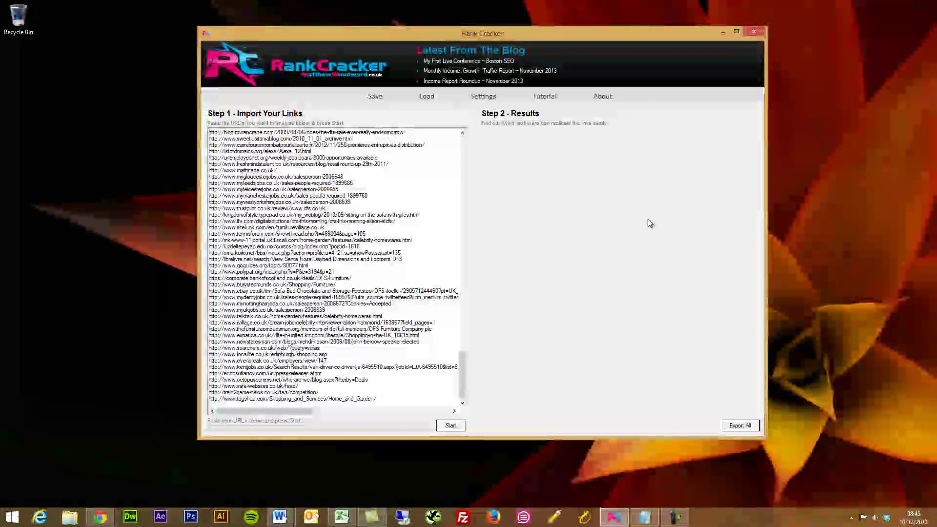
pyautogui.click(481, 100)
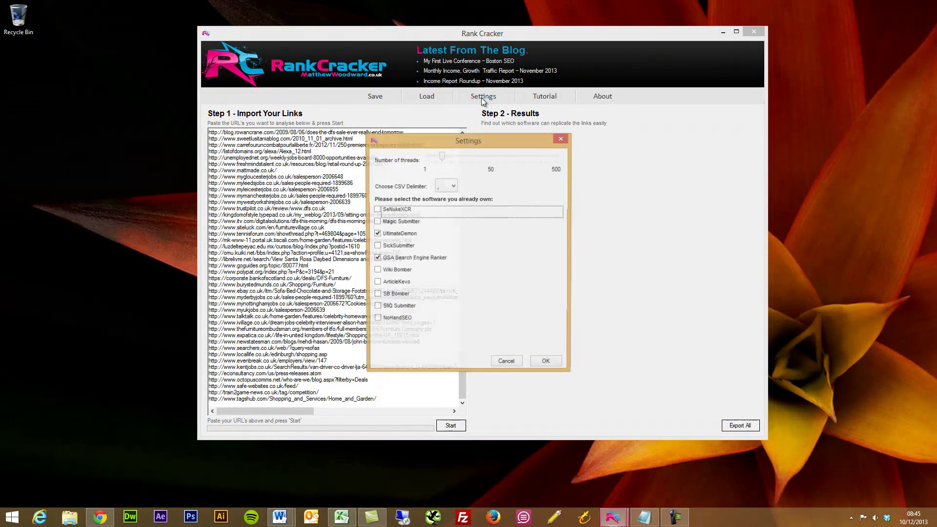
pyautogui.moveTo(482, 130); pyautogui.dragTo(614, 128)
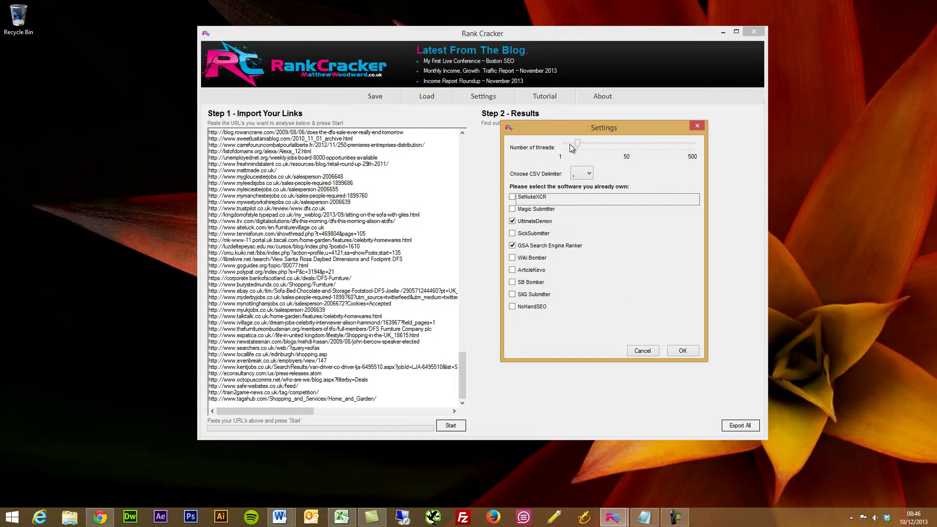
pyautogui.click(589, 174)
pyautogui.click(589, 176)
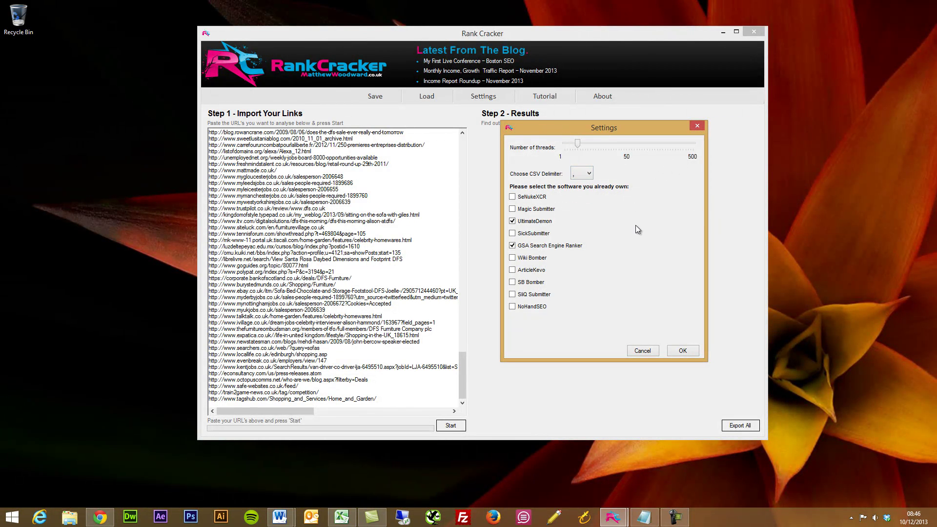
pyautogui.click(686, 351)
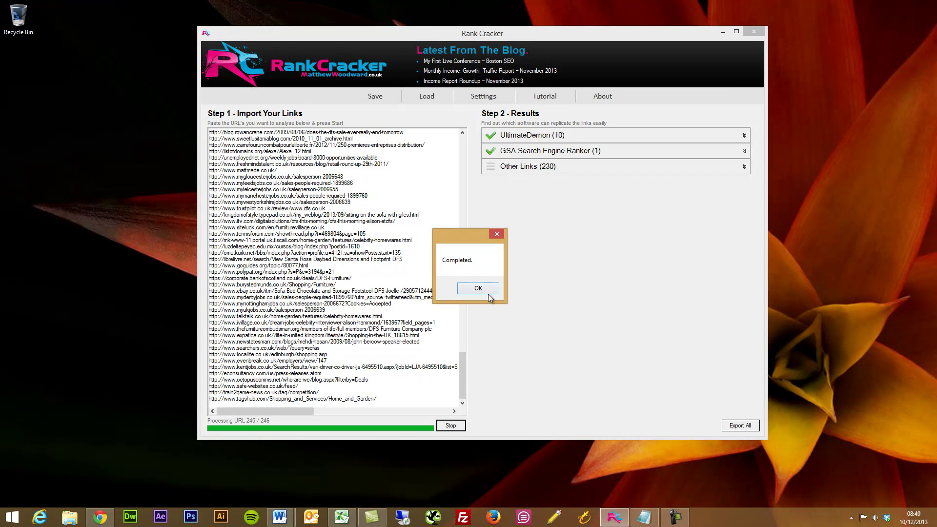
# Step: Dismiss the Completed notice, expand UltimateDemon's 10 links, and cancel out of Settings
pyautogui.click(478, 289)
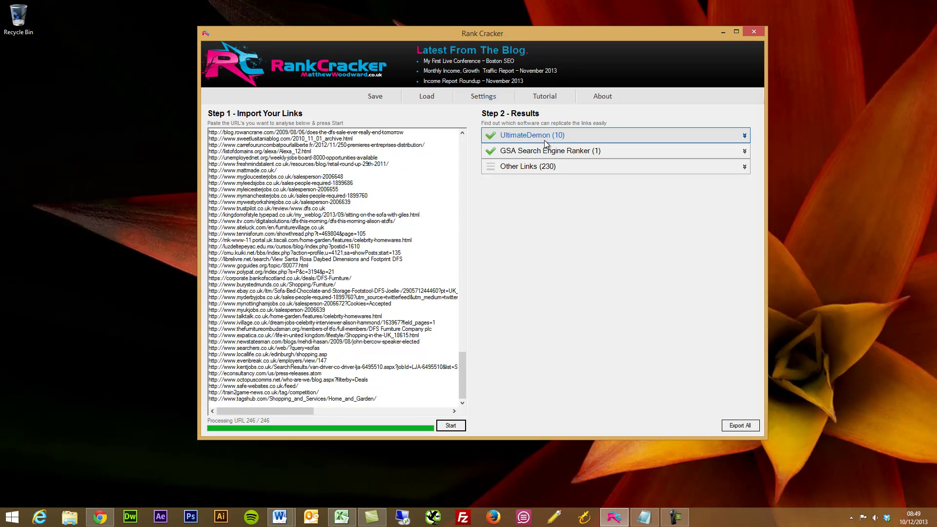
pyautogui.click(605, 137)
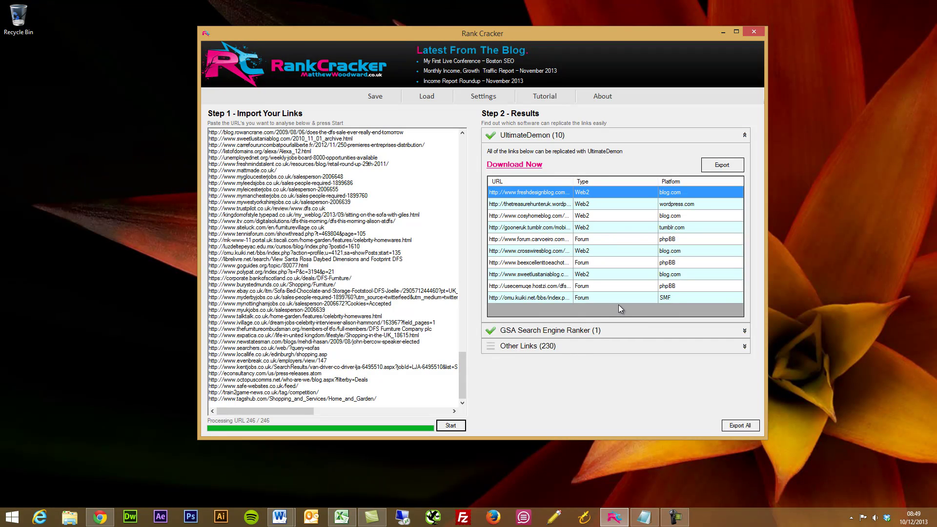
pyautogui.click(478, 98)
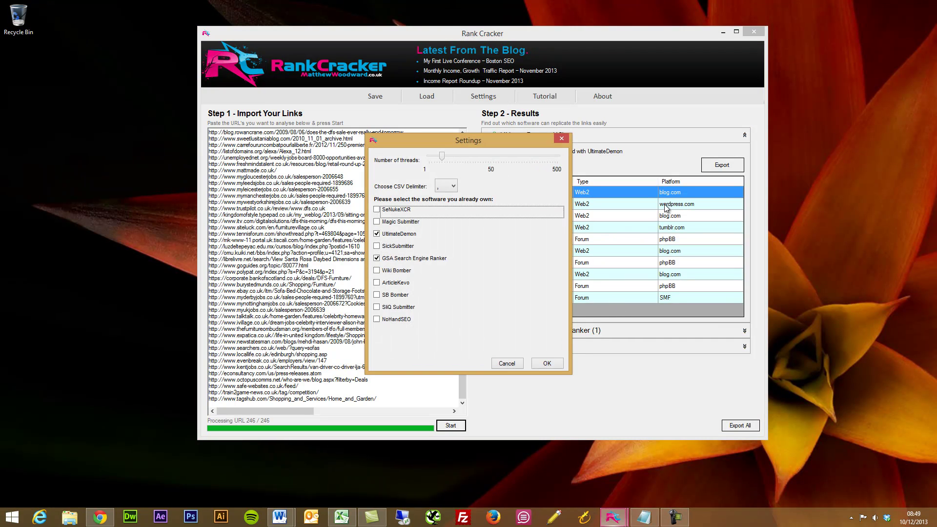
pyautogui.click(500, 364)
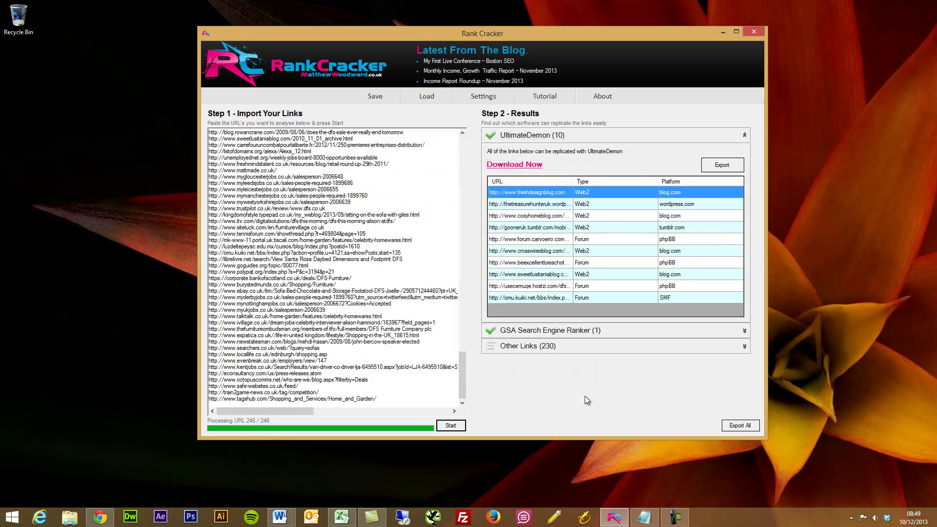
# Step: Expand the single GSA Search Engine Ranker forum link, then collapse it again
pyautogui.click(574, 134)
pyautogui.click(581, 152)
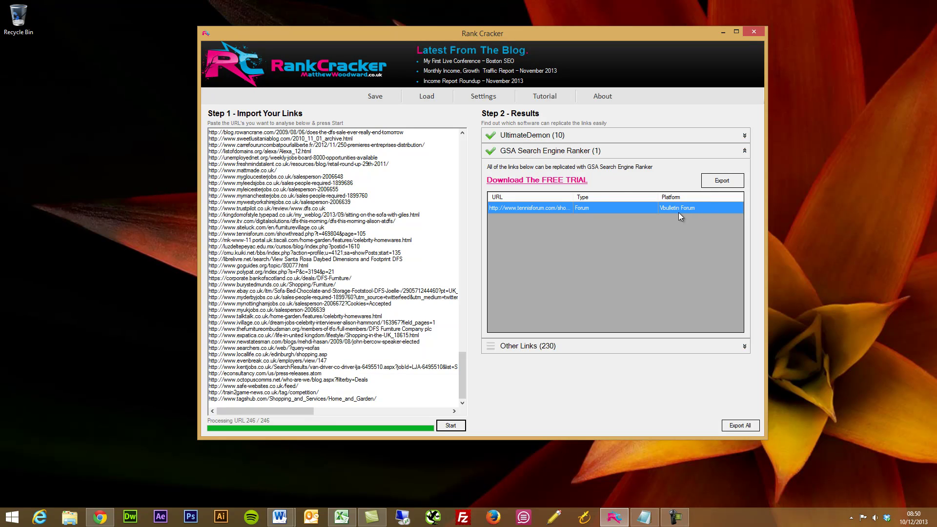
pyautogui.click(571, 151)
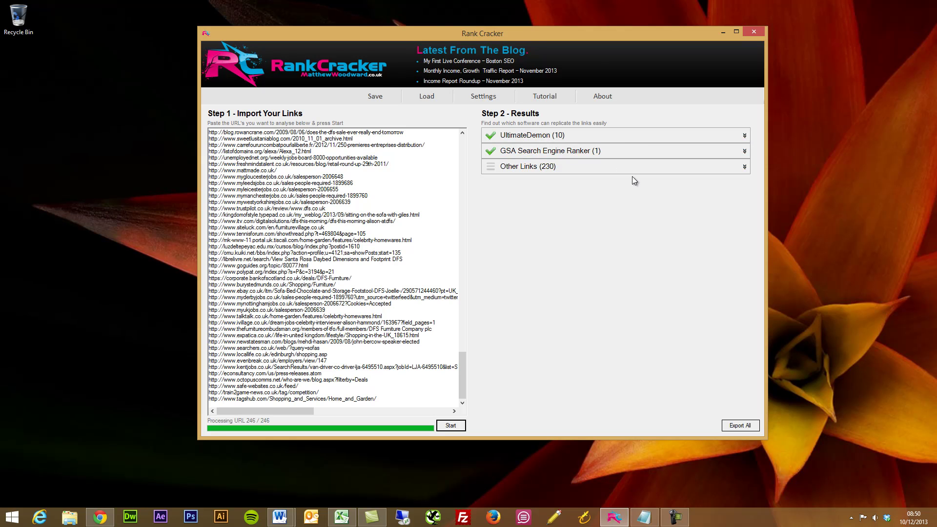
# Step: Expand the Other Links (230) group and sort it by the E-mail column
pyautogui.click(674, 167)
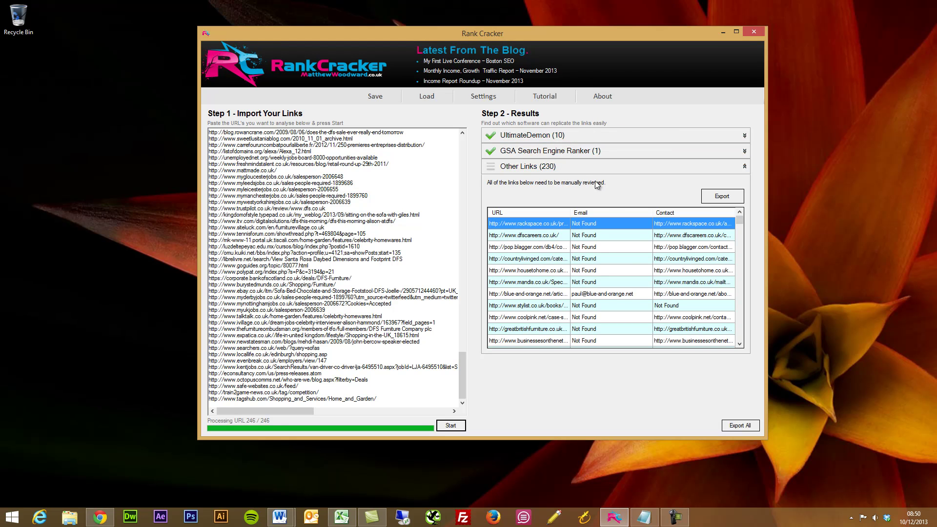
pyautogui.click(607, 213)
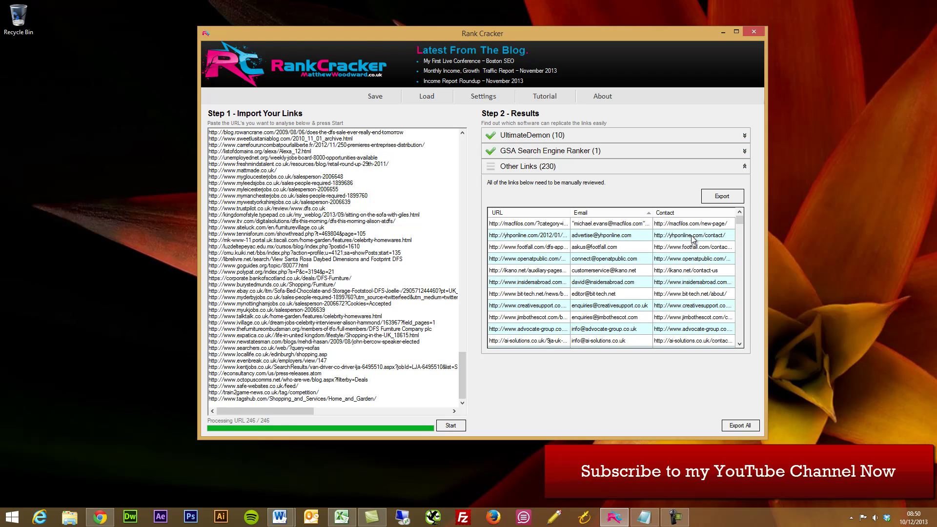
pyautogui.scroll(-8, 633, 275)
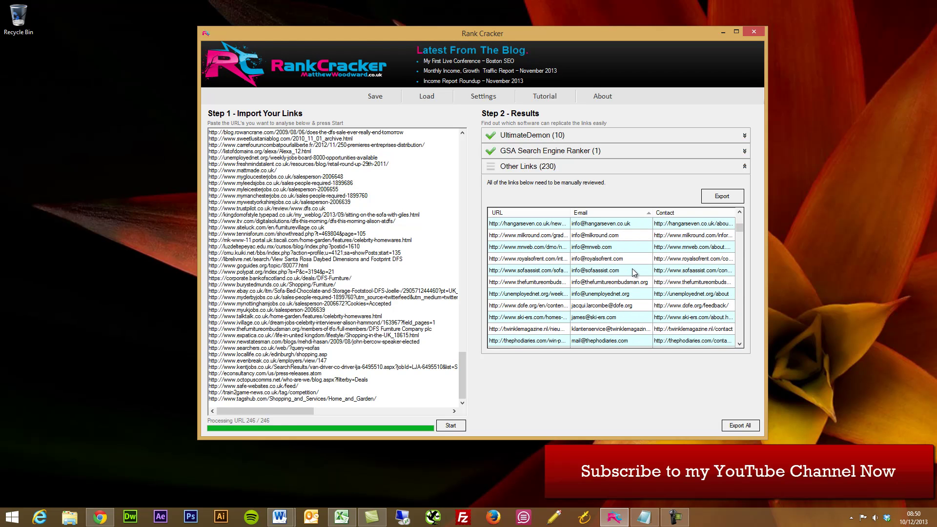
pyautogui.scroll(5, 633, 272)
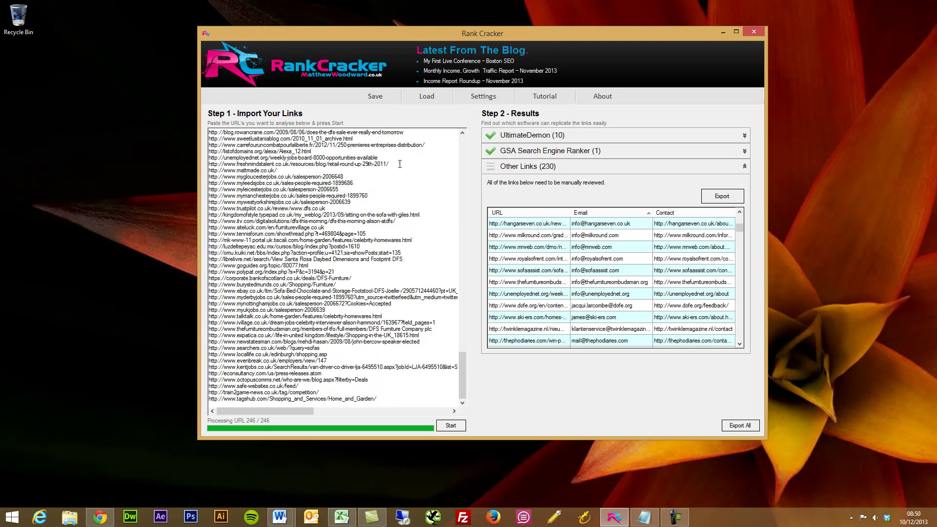
pyautogui.scroll(3, 610, 276)
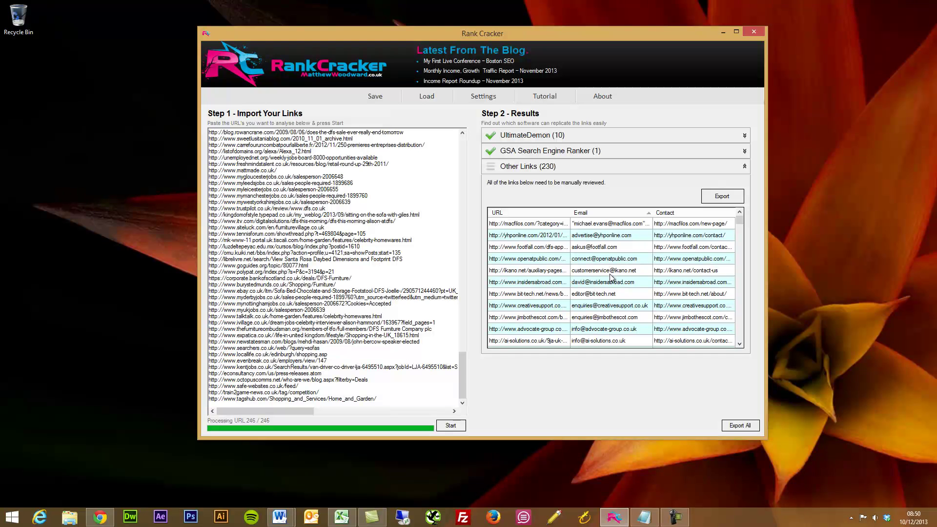
# Step: Scroll through the sorted Other Links, from found e-mail addresses down to Not Found entries
pyautogui.click(740, 345)
pyautogui.click(740, 344)
pyautogui.click(740, 344)
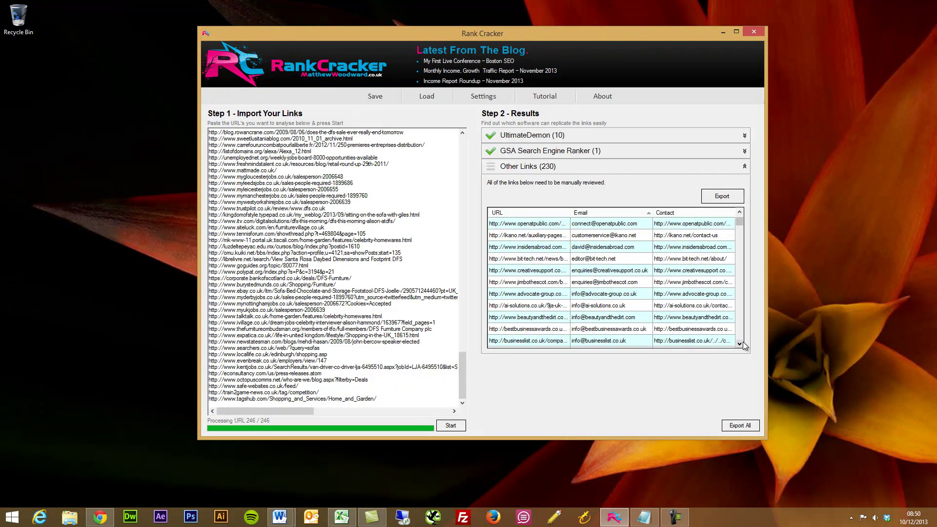
pyautogui.click(743, 343)
pyautogui.click(743, 344)
pyautogui.click(742, 343)
pyautogui.click(743, 343)
pyautogui.click(743, 344)
pyautogui.click(743, 343)
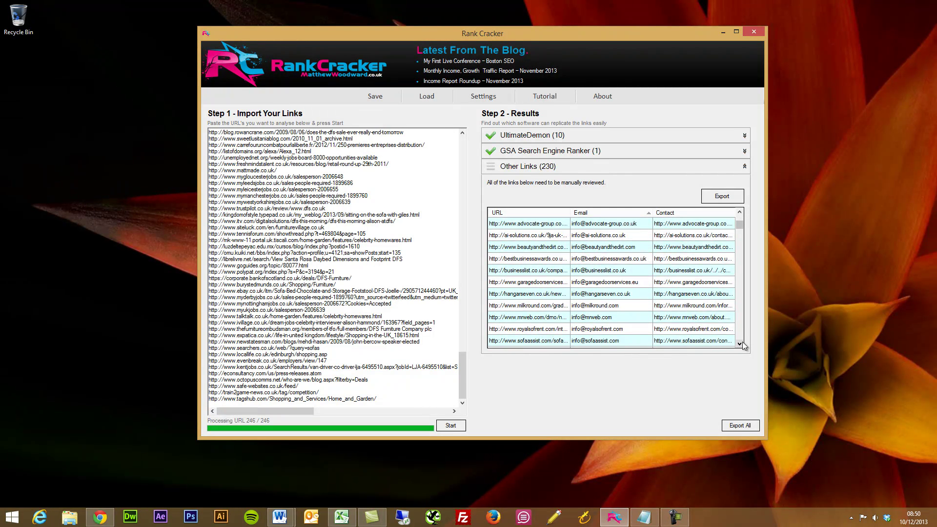
pyautogui.click(742, 344)
pyautogui.click(743, 345)
pyautogui.click(742, 344)
pyautogui.click(742, 345)
pyautogui.click(742, 345)
pyautogui.click(741, 345)
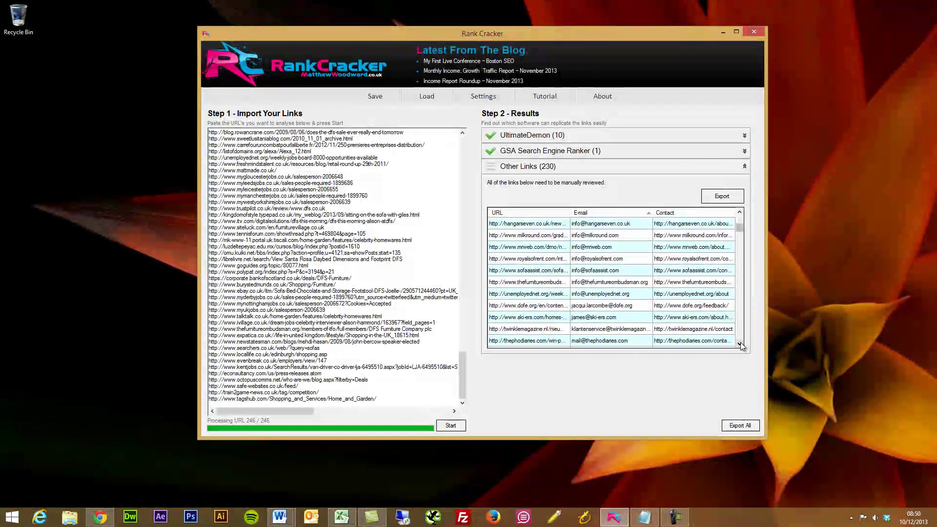
pyautogui.click(742, 345)
pyautogui.click(742, 346)
pyautogui.click(742, 345)
pyautogui.click(741, 346)
pyautogui.click(742, 346)
pyautogui.click(742, 346)
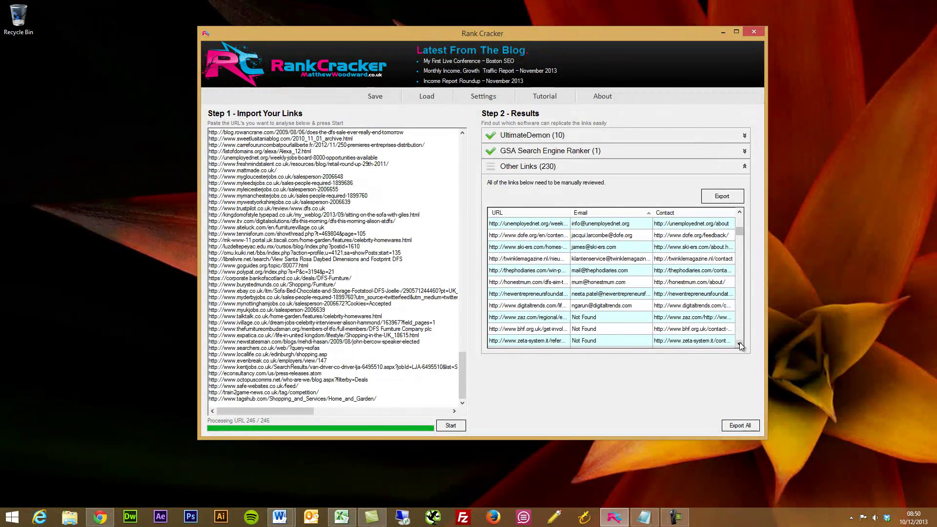
pyautogui.click(742, 345)
pyautogui.click(741, 346)
pyautogui.click(741, 346)
pyautogui.click(741, 345)
pyautogui.click(742, 345)
pyautogui.click(742, 346)
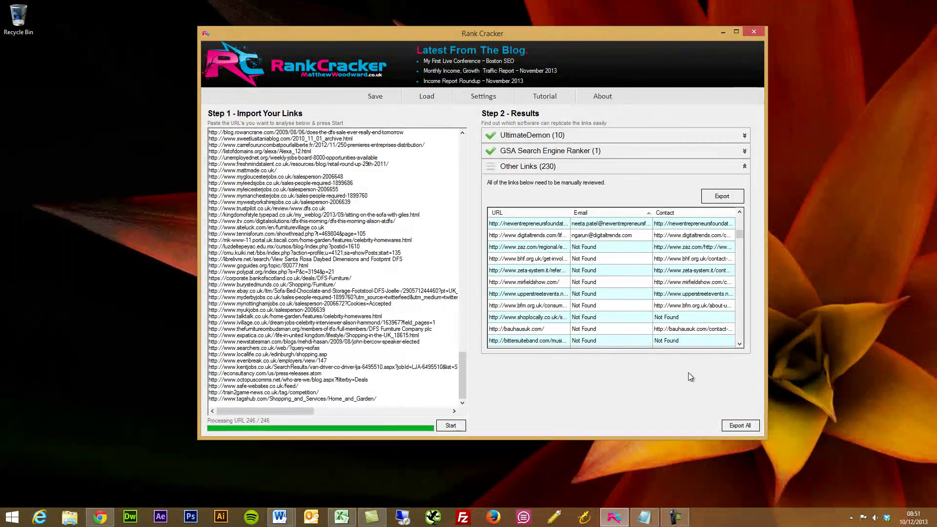
pyautogui.scroll(4, 640, 314)
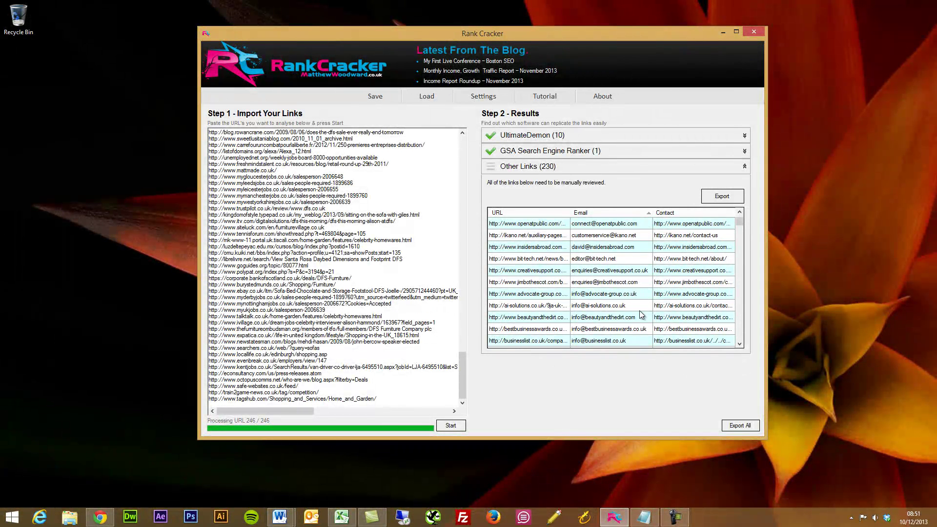
pyautogui.scroll(-3, 586, 322)
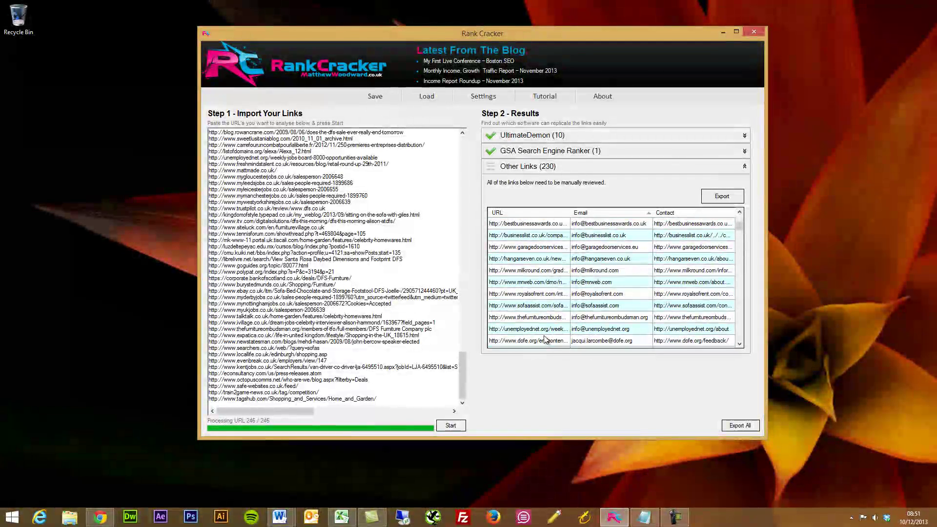
pyautogui.scroll(4, 542, 336)
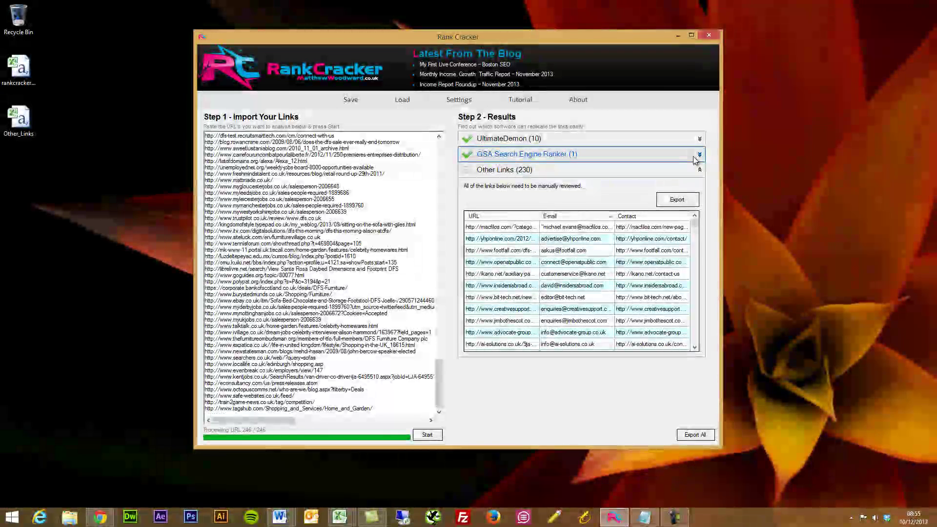
pyautogui.click(691, 154)
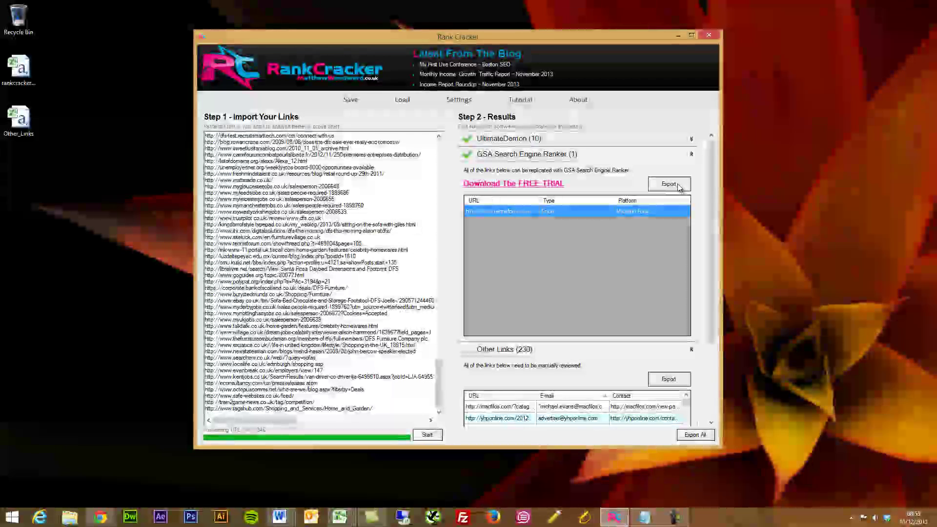
pyautogui.click(665, 141)
pyautogui.click(665, 141)
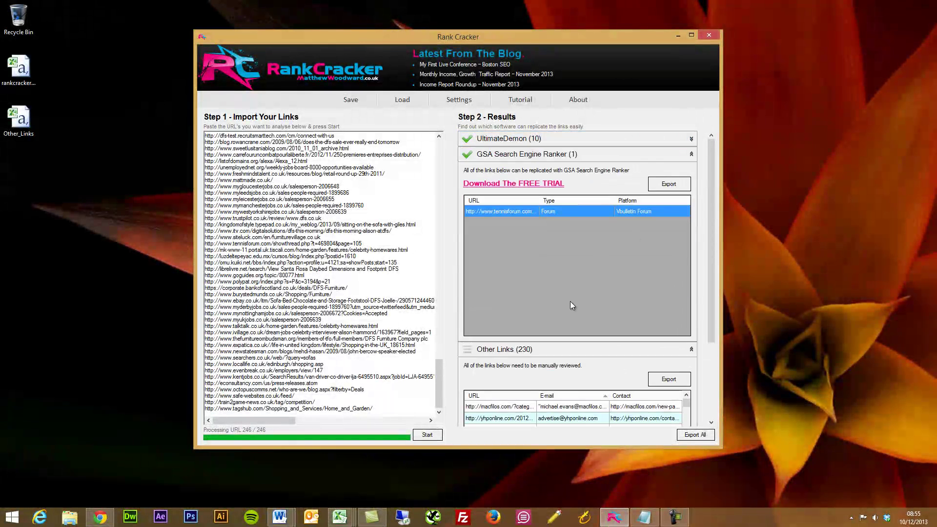
pyautogui.click(626, 155)
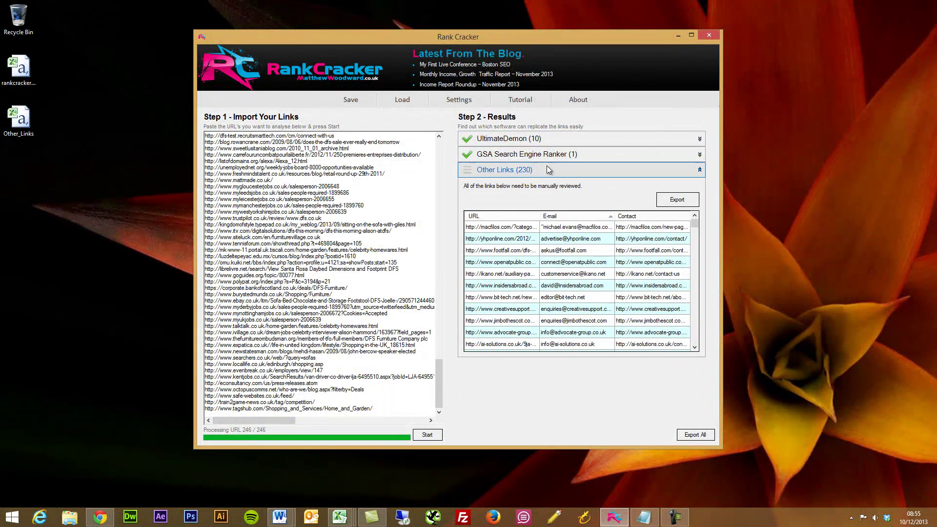